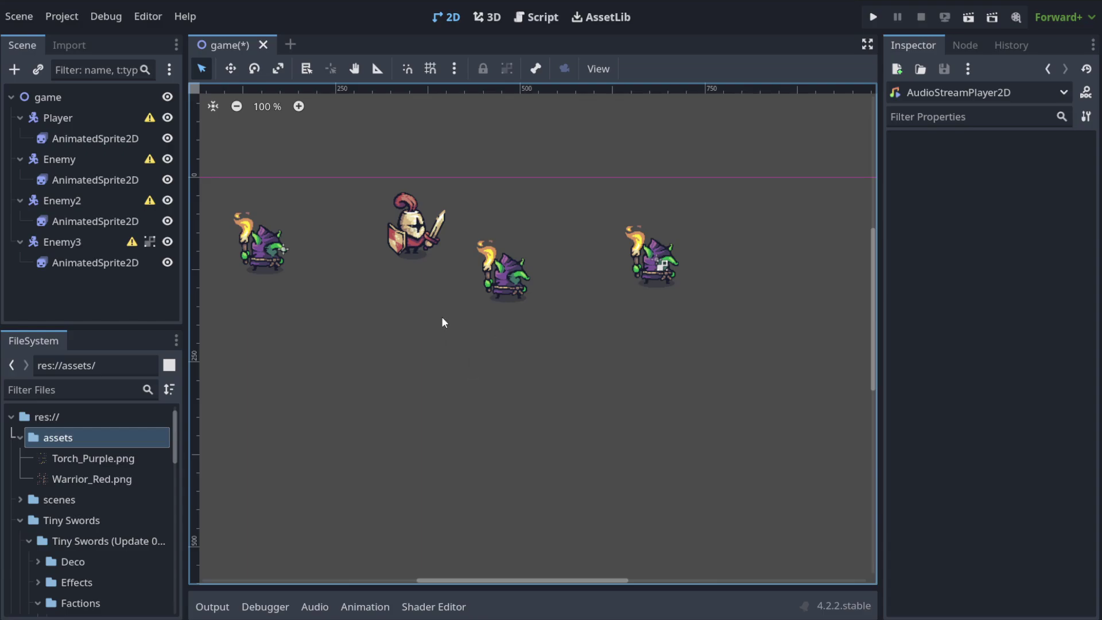
# Step: Add an AudioStreamPlayer2D child node under Enemy3
pyautogui.click(654, 278)
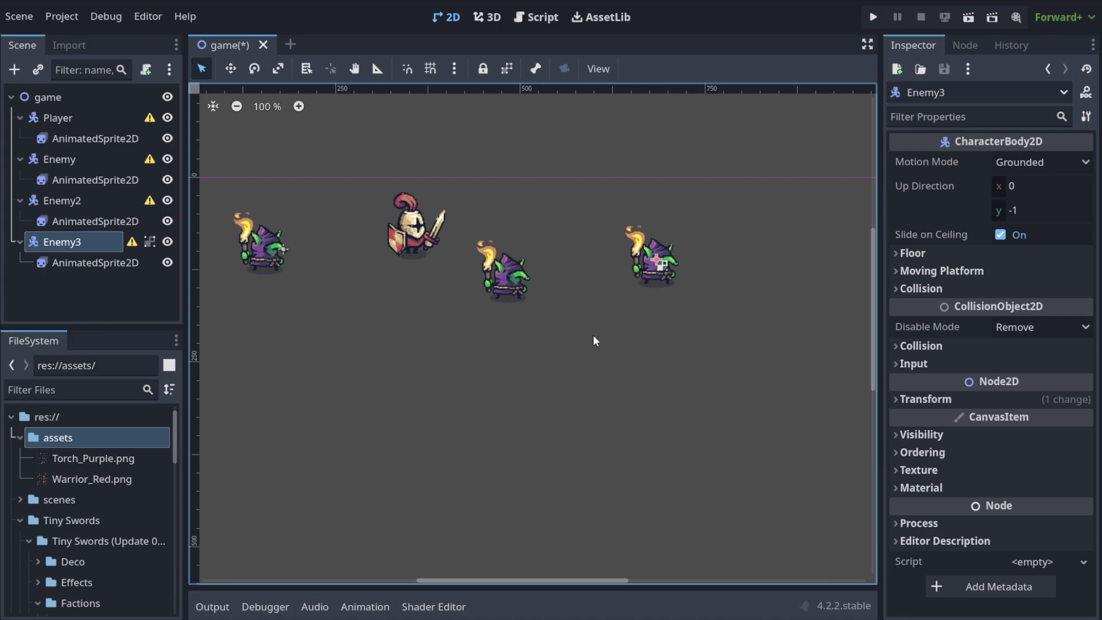
pyautogui.click(76, 246)
pyautogui.hotkey('ctrl', 'a')
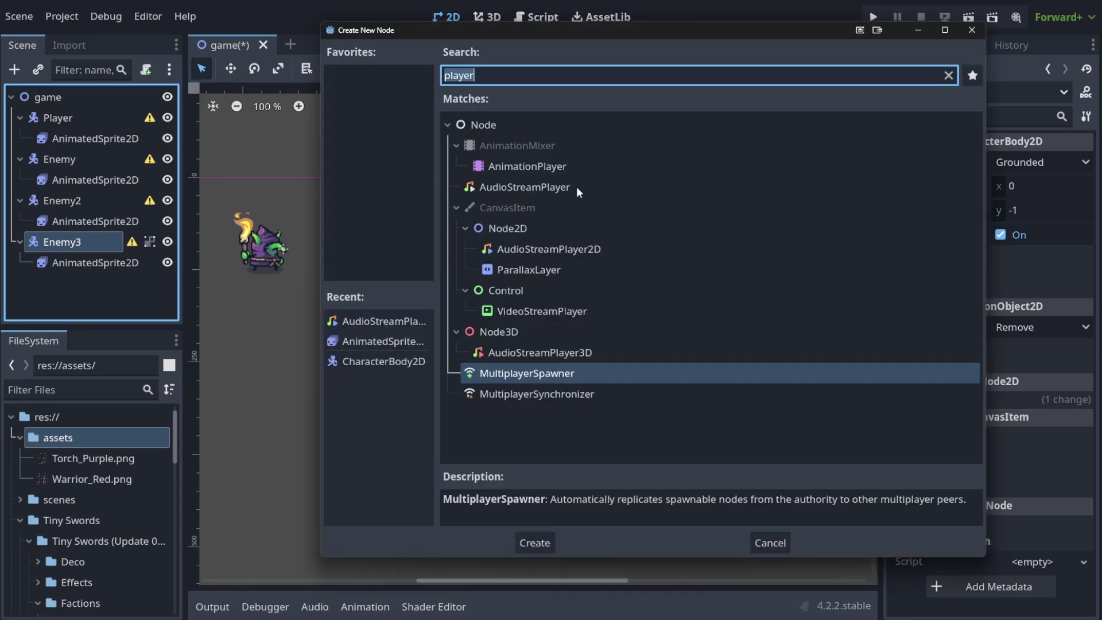
pyautogui.click(558, 249)
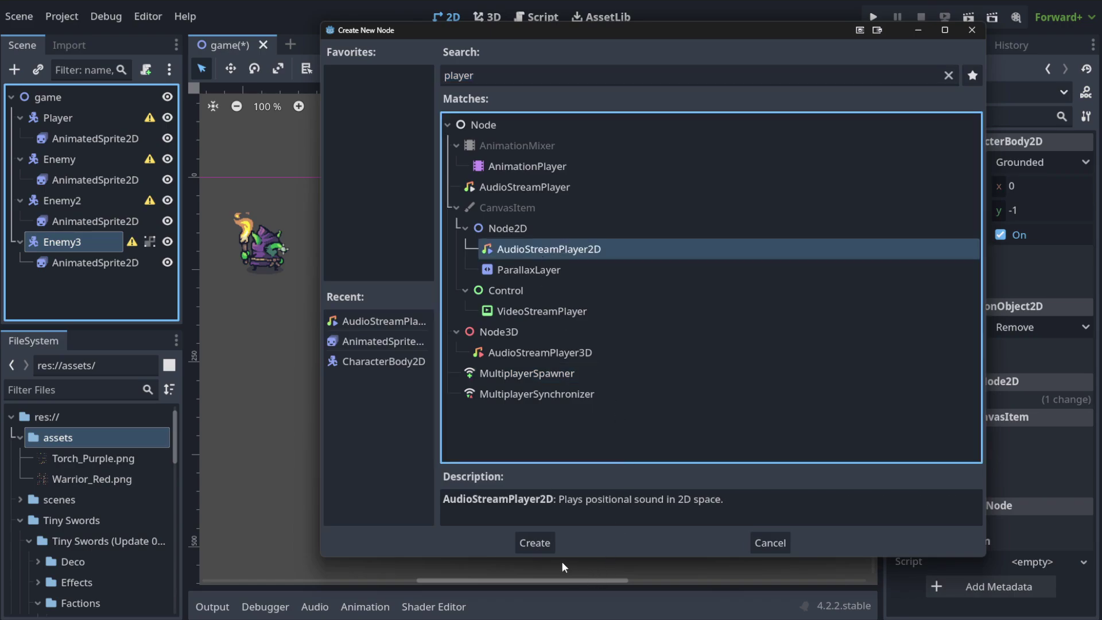
pyautogui.click(549, 542)
# Step: Paste the AudioStreamPlayer2D under Enemy2, undoing the extra paste under Enemy
pyautogui.click(634, 305)
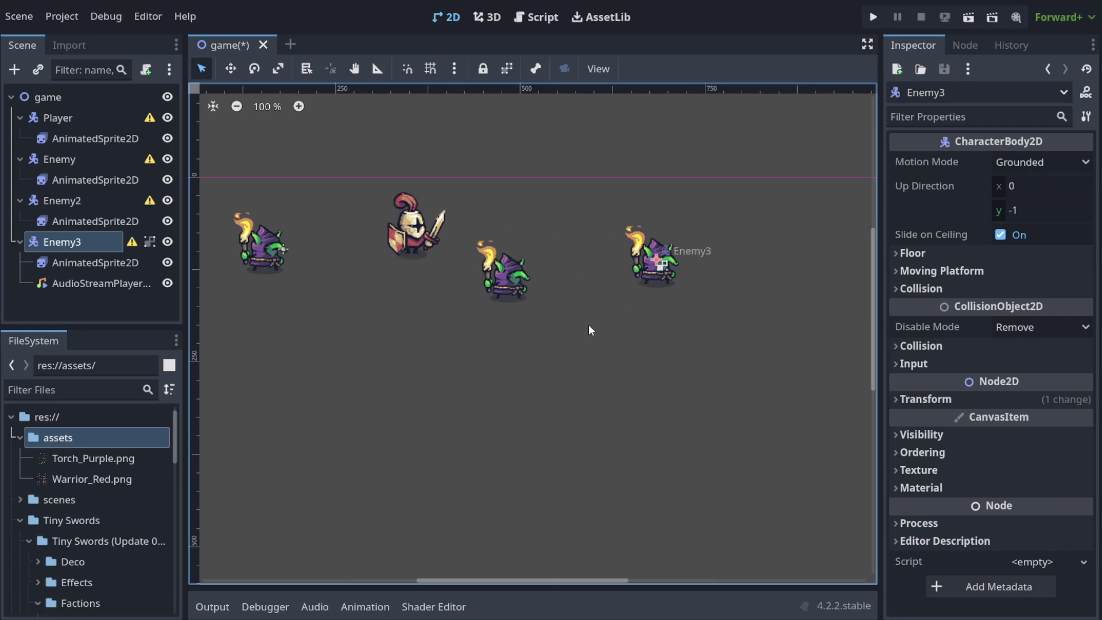
pyautogui.click(95, 285)
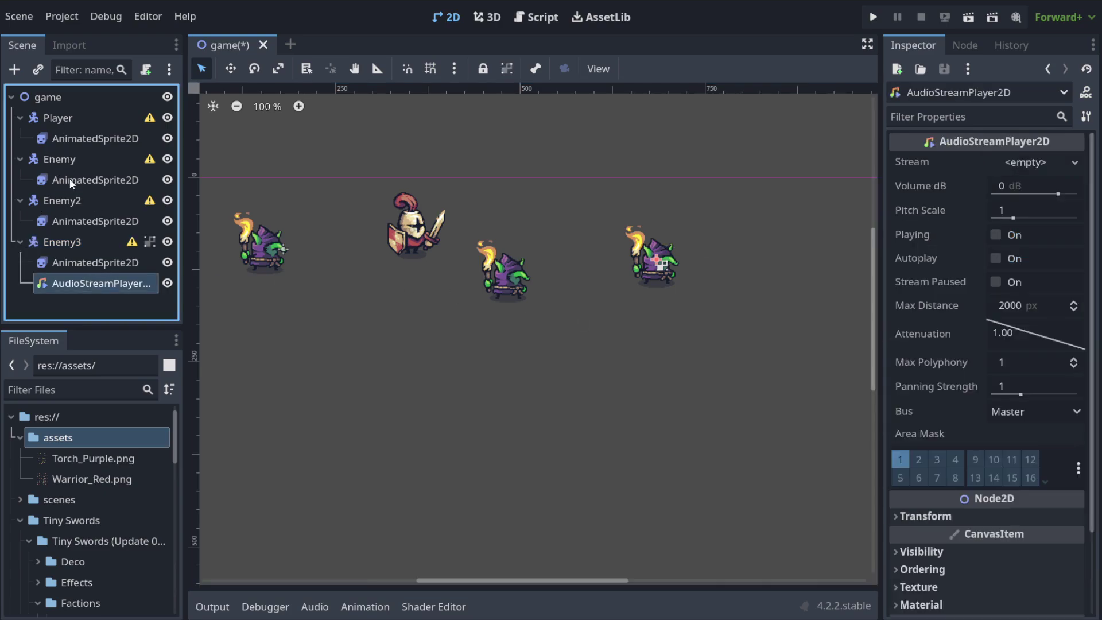
pyautogui.click(74, 200)
pyautogui.hotkey('ctrl', 'v')
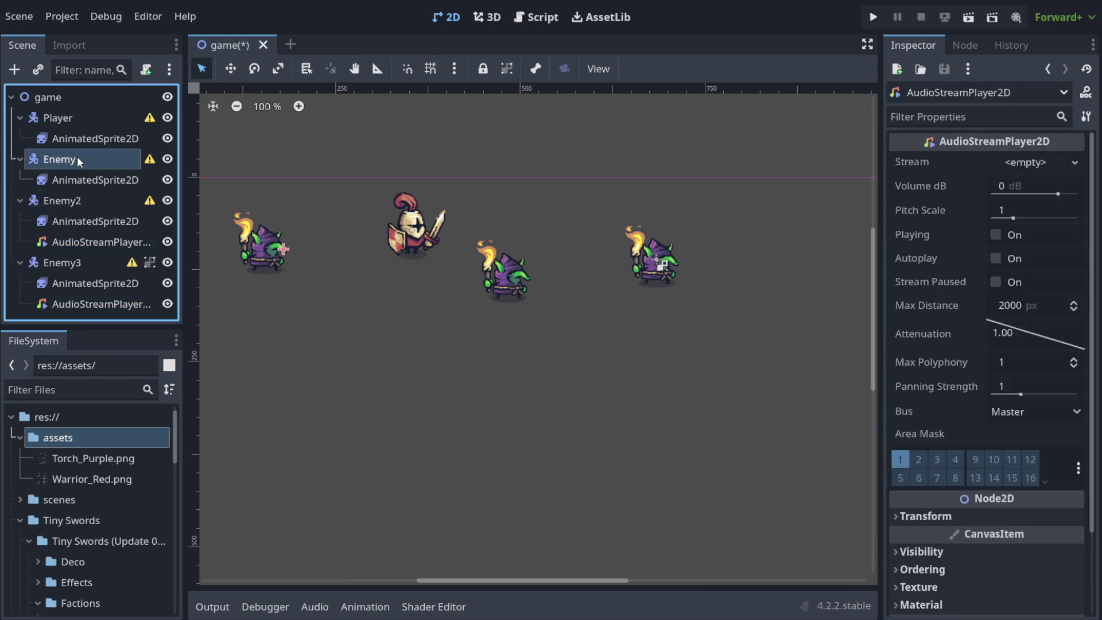
pyautogui.click(76, 156)
pyautogui.hotkey('ctrl', 'v')
pyautogui.hotkey('ctrl', 'z')
pyautogui.hotkey('ctrl', 'z')
pyautogui.hotkey('ctrl', 'z')
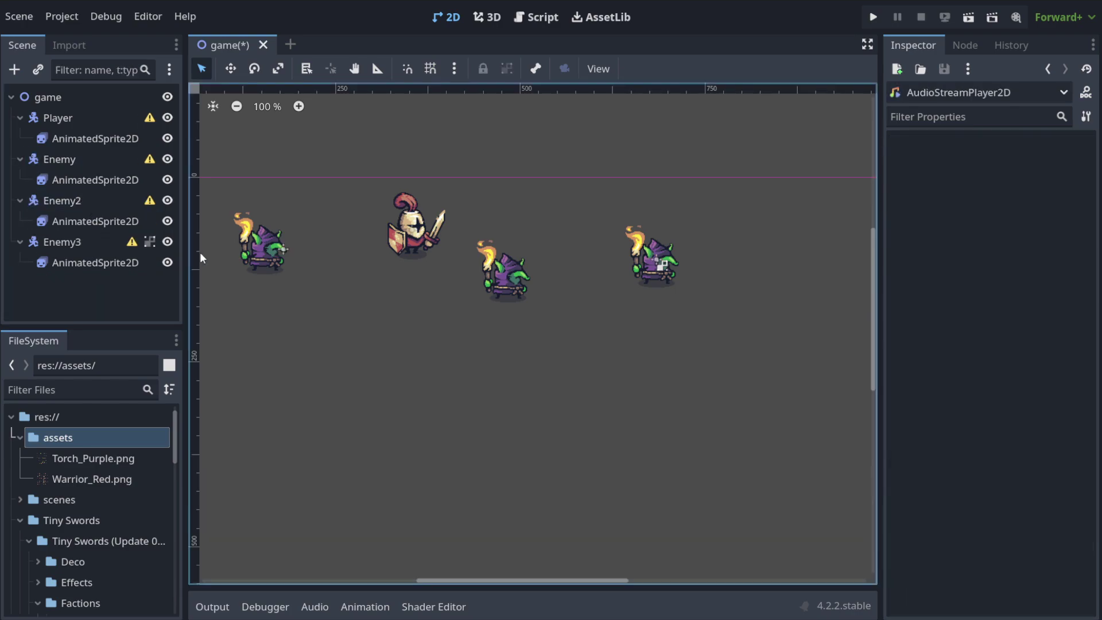
# Step: Select Enemy2's sprite and the game root to review their placement
pyautogui.click(496, 338)
pyautogui.click(741, 279)
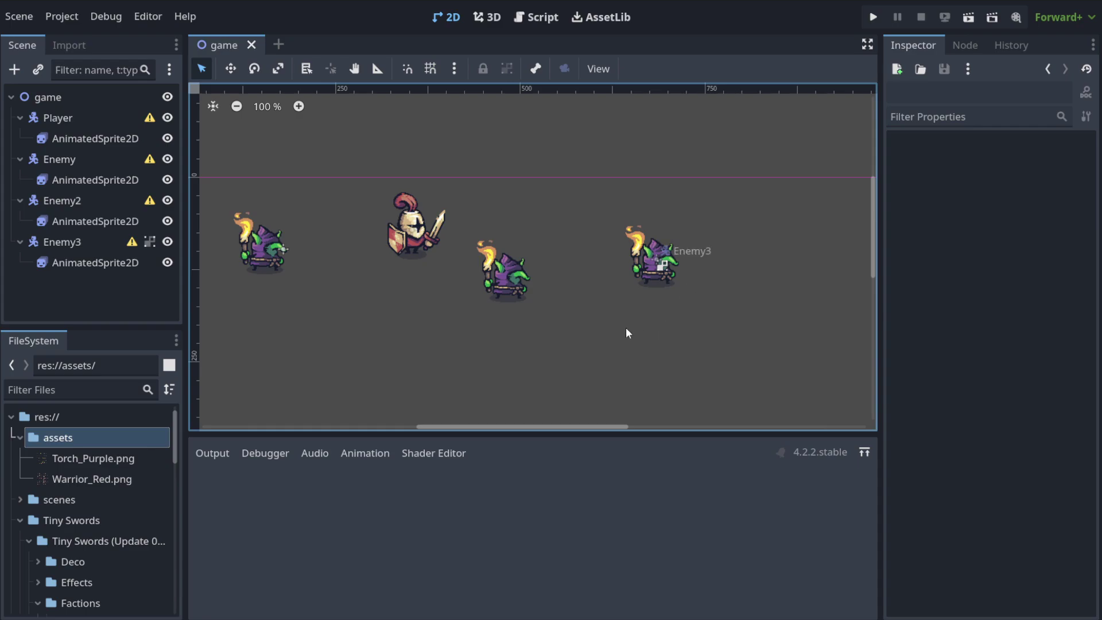
pyautogui.click(567, 339)
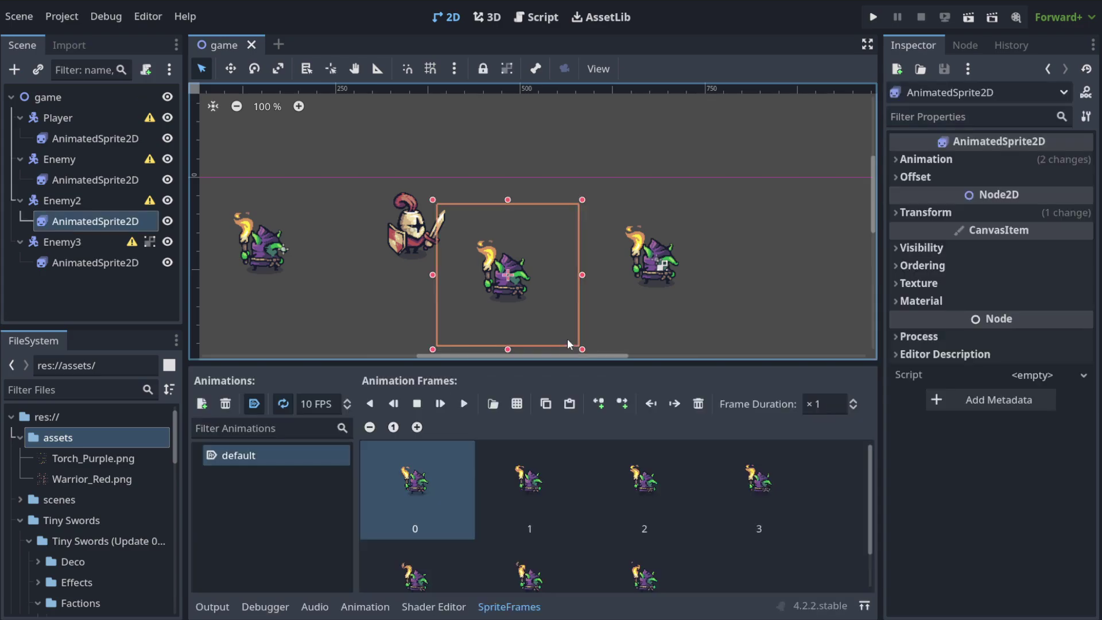
pyautogui.click(804, 280)
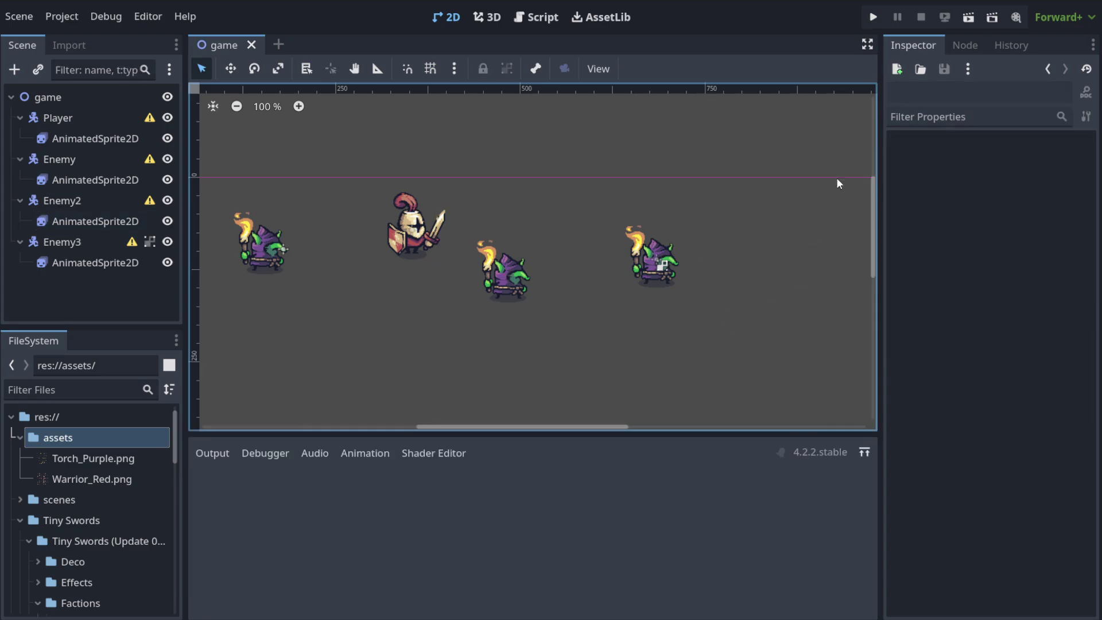
pyautogui.scroll(-2, 670, 157)
pyautogui.scroll(-3, 428, 249)
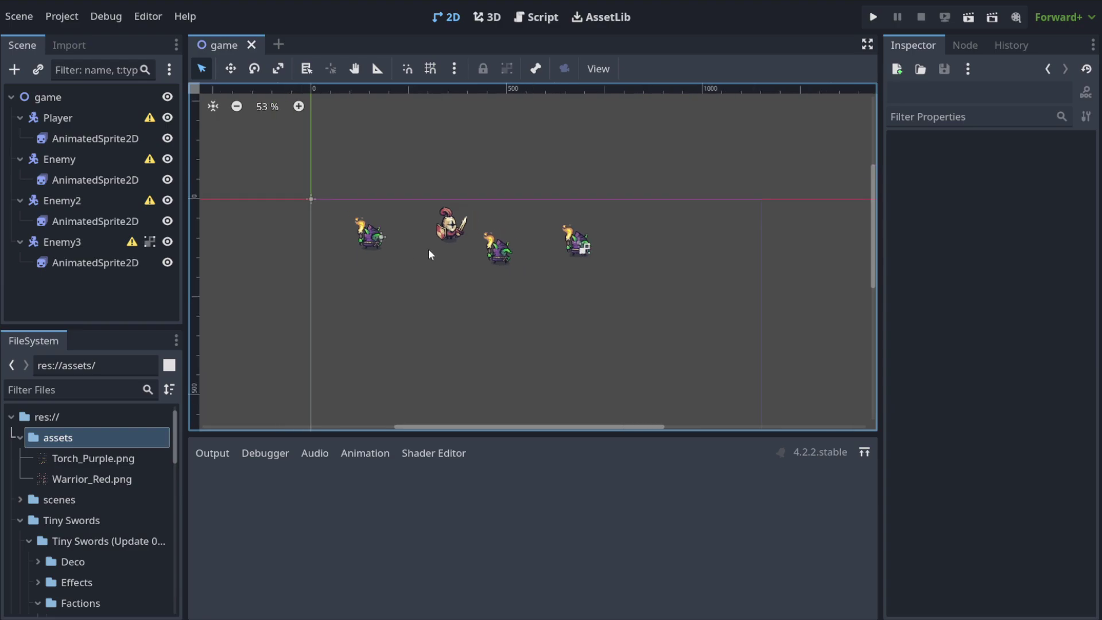
pyautogui.scroll(3, 540, 319)
pyautogui.click(95, 97)
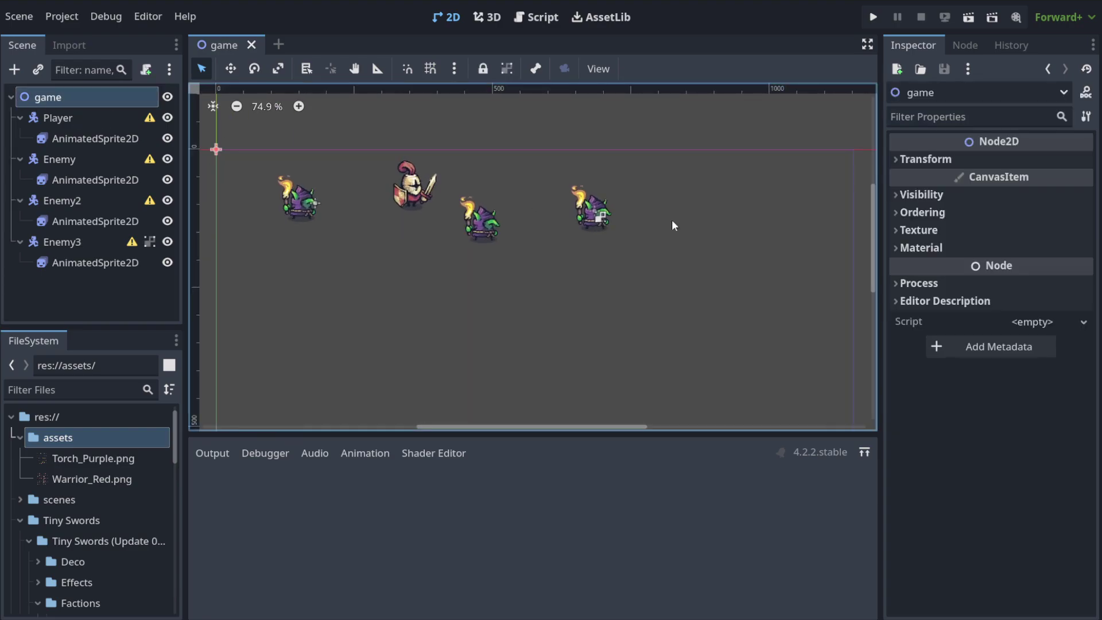
pyautogui.click(675, 327)
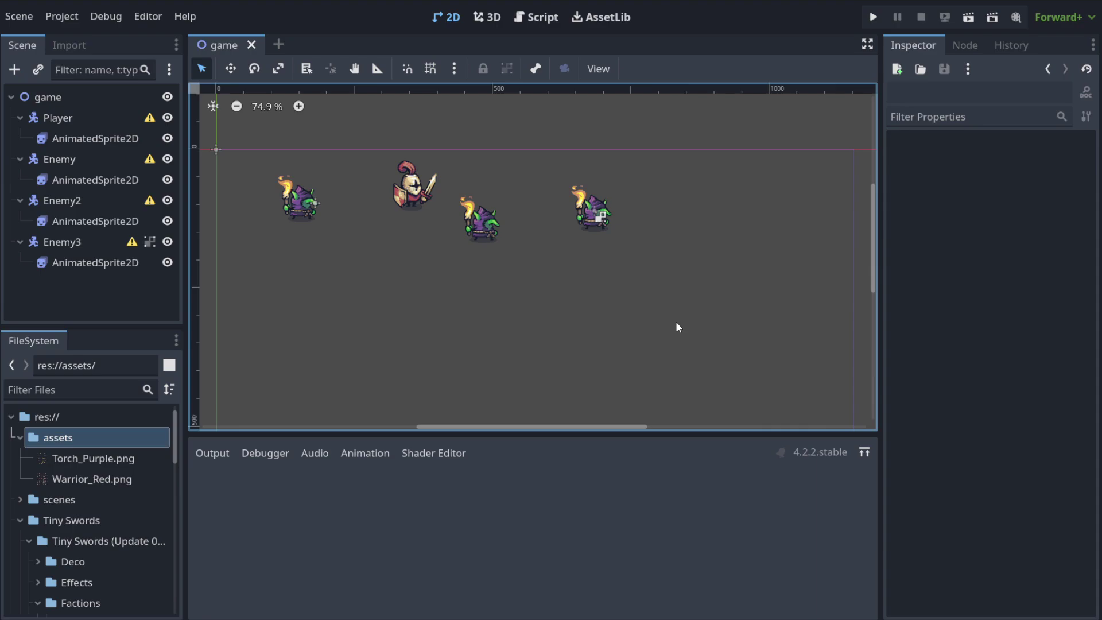
pyautogui.scroll(1, 664, 324)
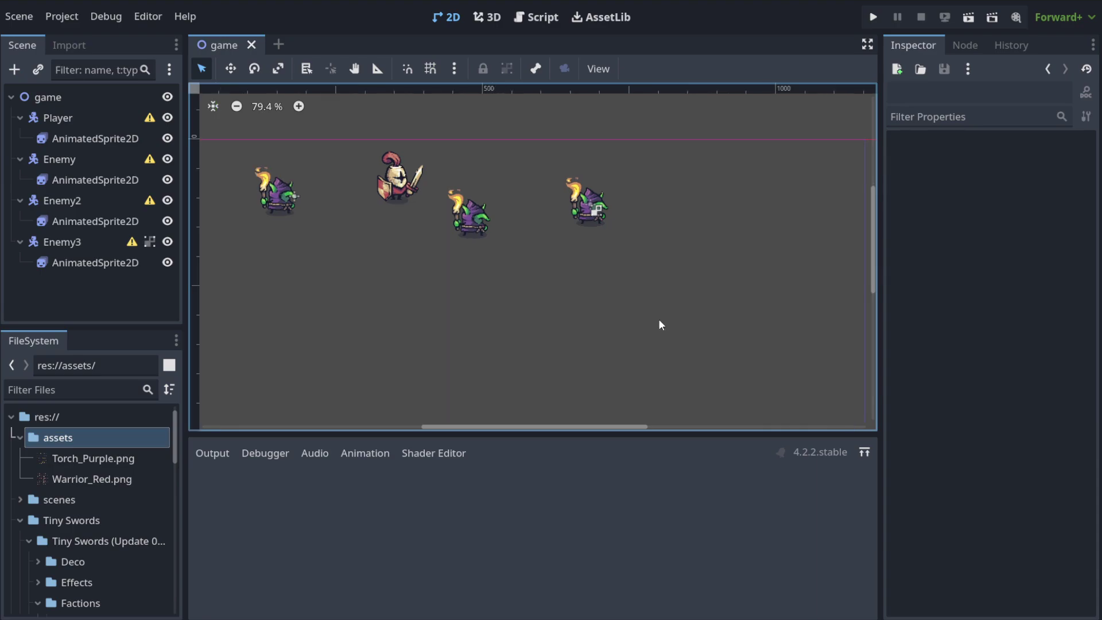
# Step: Move Enemy3 further to the right and save the game scene
pyautogui.moveTo(594, 204); pyautogui.dragTo(672, 220)
pyautogui.click(669, 274)
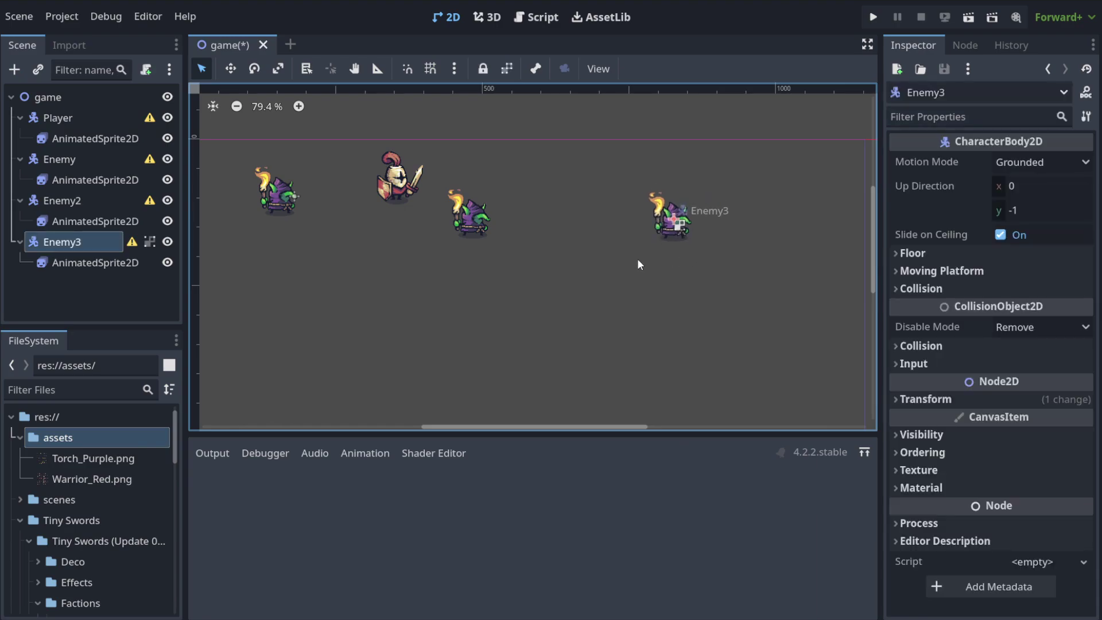
pyautogui.click(608, 305)
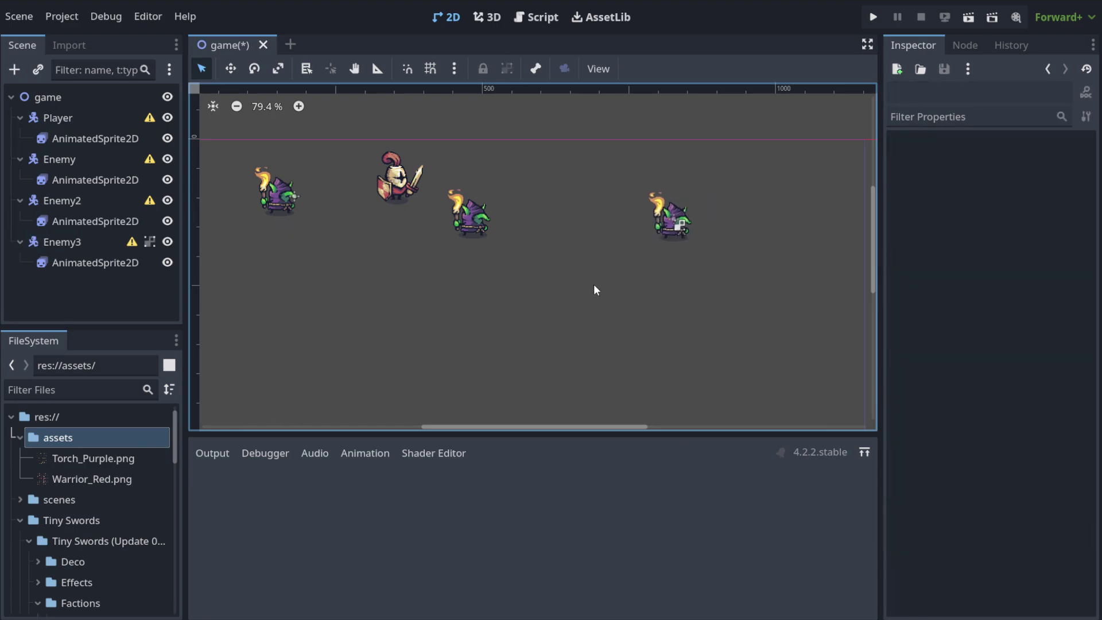
pyautogui.hotkey('ctrl', 's')
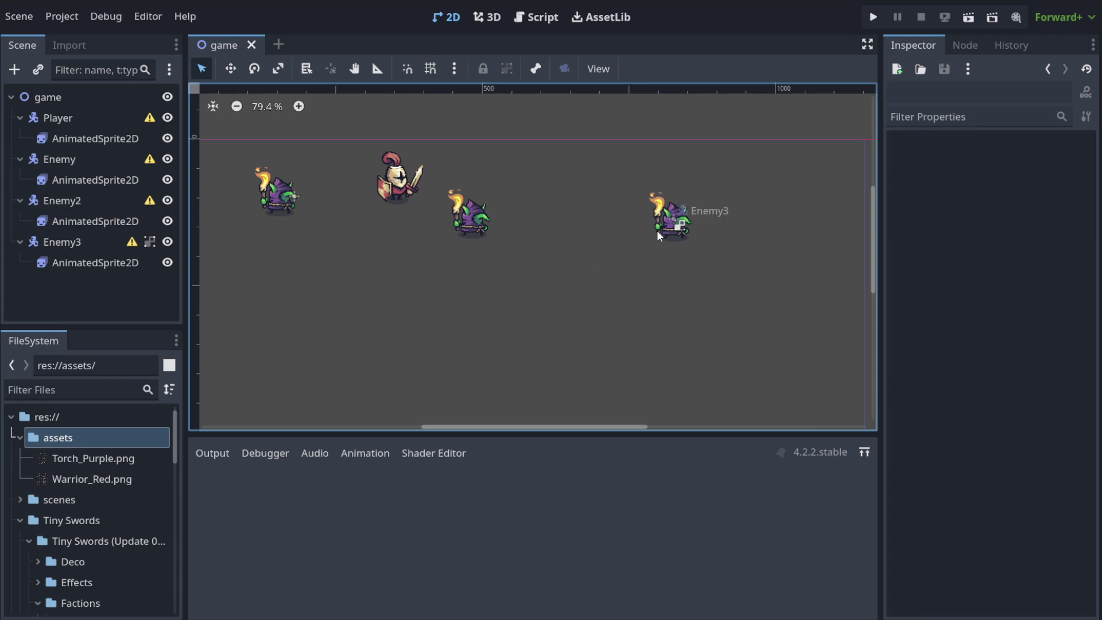
# Step: Nudge Enemy3 slightly back left, then collapse and re-expand the game root's children
pyautogui.moveTo(659, 217); pyautogui.dragTo(634, 217)
pyautogui.click(600, 272)
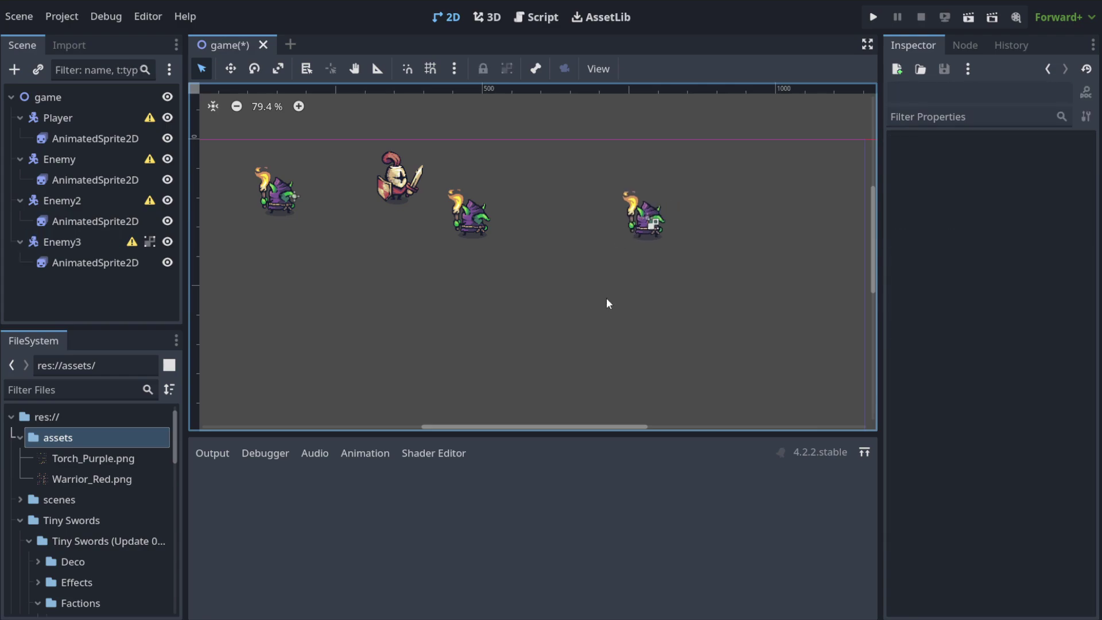
pyautogui.click(409, 189)
pyautogui.click(495, 315)
pyautogui.click(51, 97)
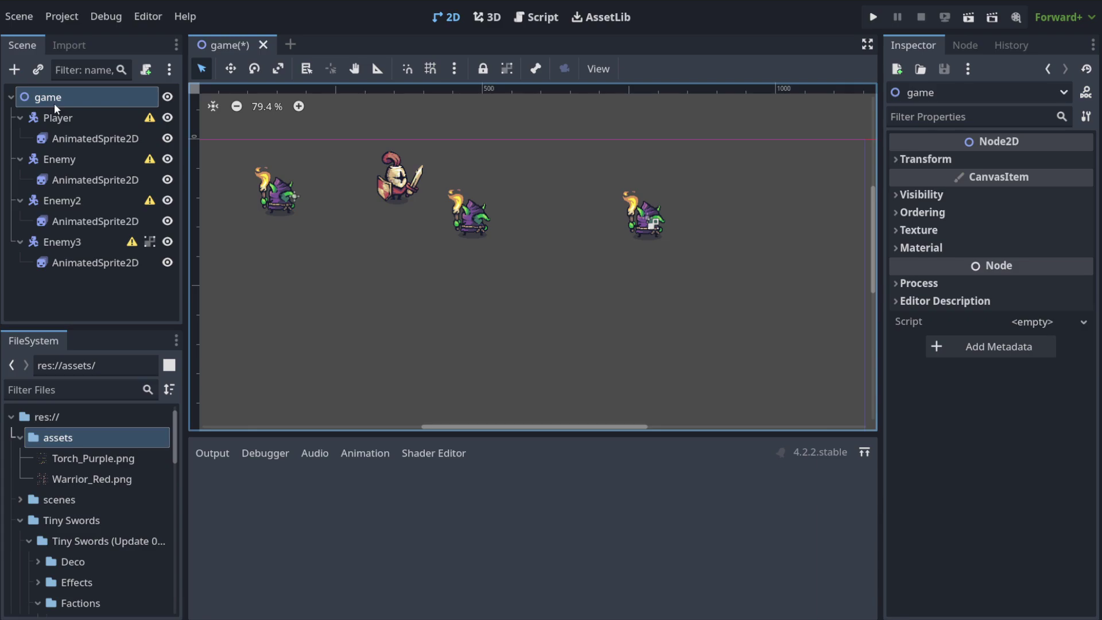
pyautogui.click(11, 99)
pyautogui.click(11, 99)
# Step: Choose Save Branch as Scene from Enemy3's context menu in the Scene dock
pyautogui.click(290, 50)
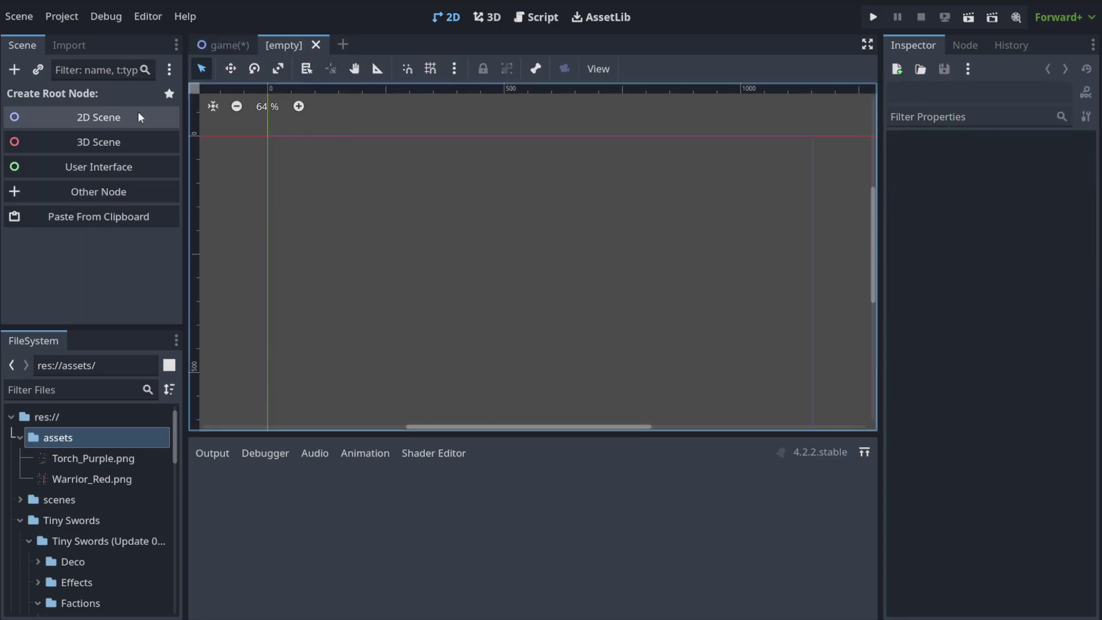
pyautogui.click(316, 45)
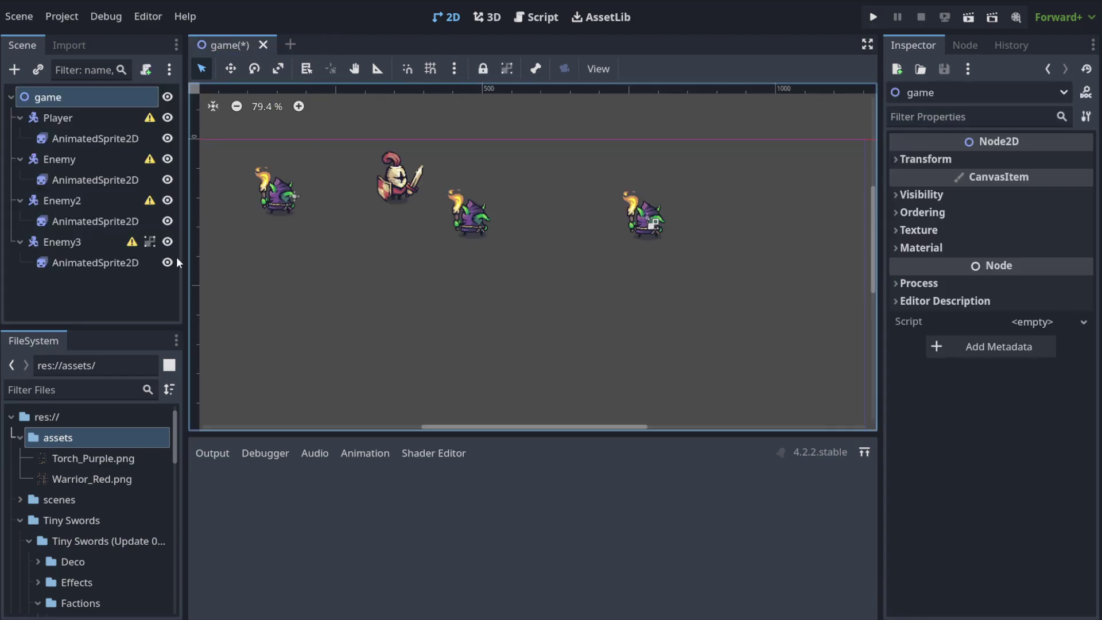
pyautogui.click(64, 245)
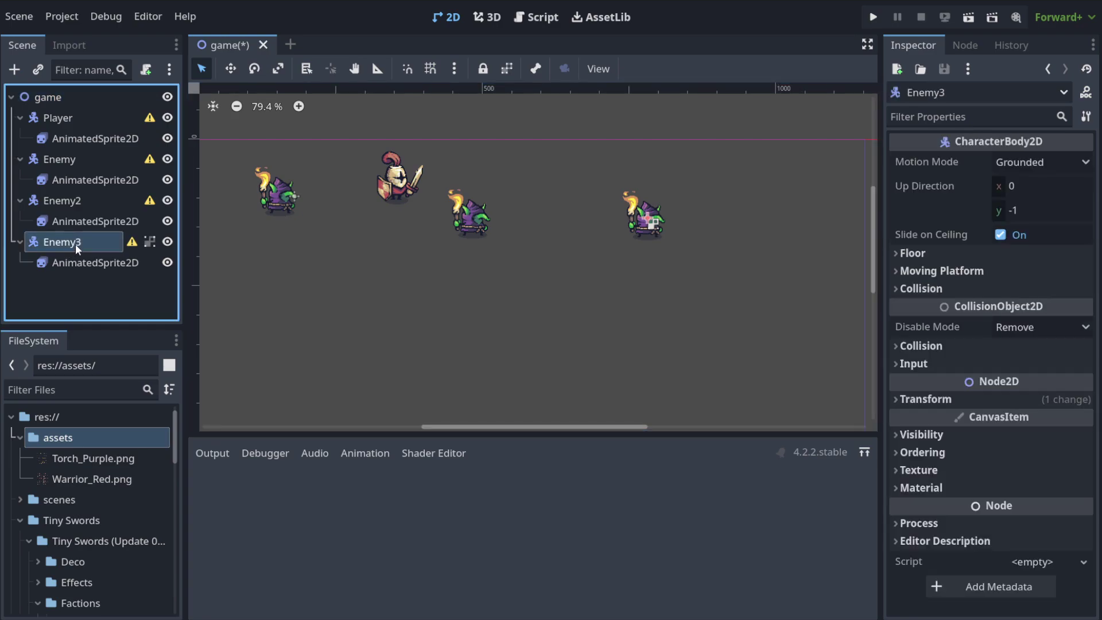
pyautogui.rightClick(73, 243)
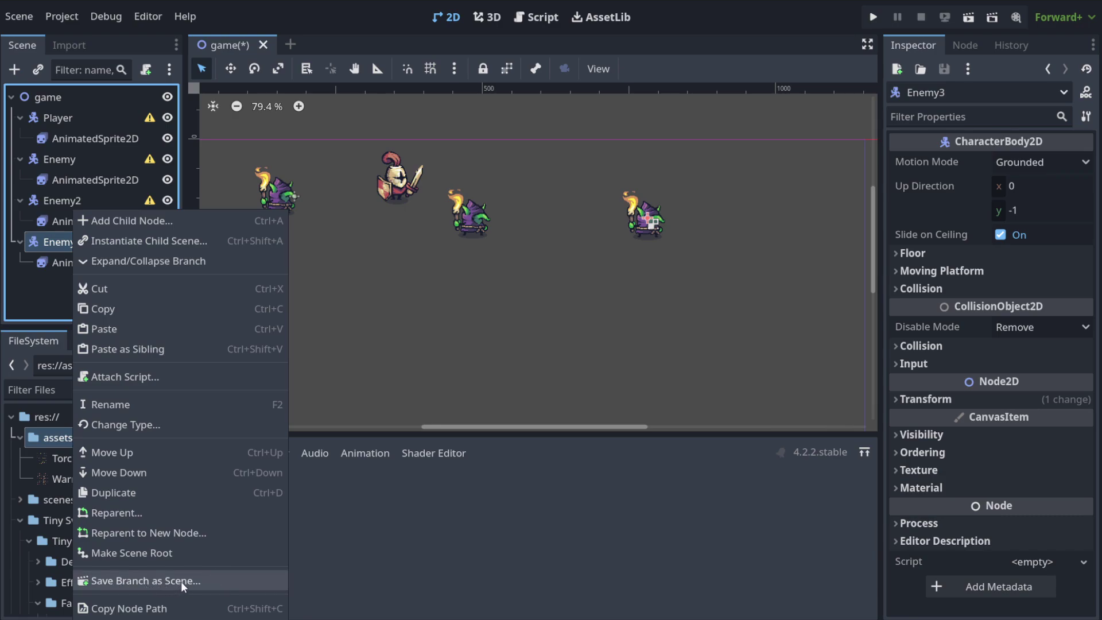
pyautogui.click(32, 246)
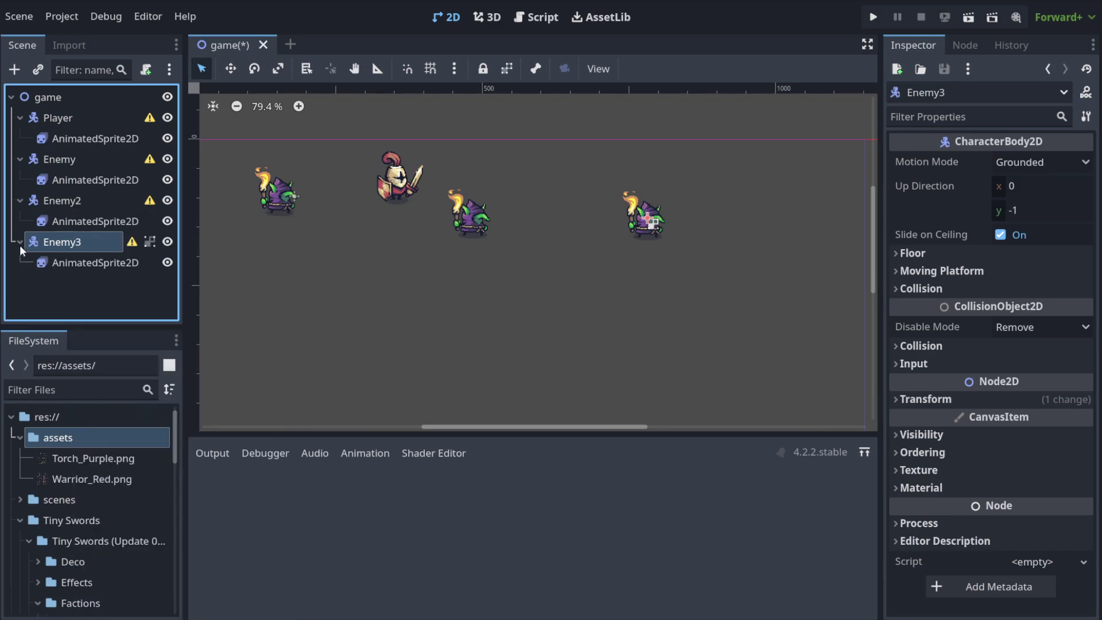
pyautogui.click(82, 268)
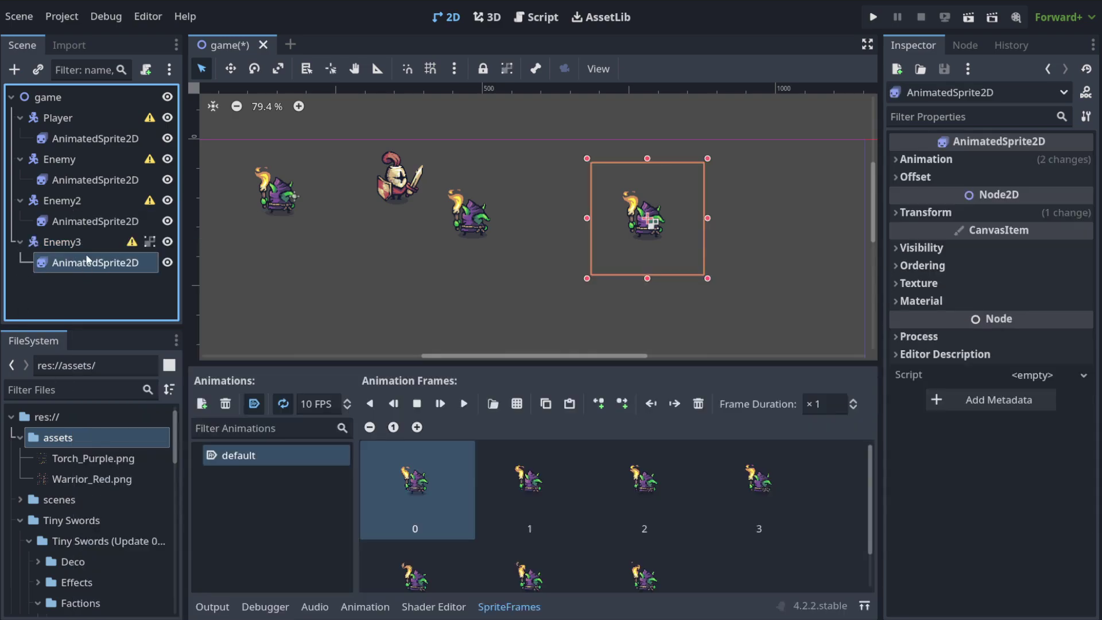
pyautogui.click(88, 249)
pyautogui.rightClick(85, 249)
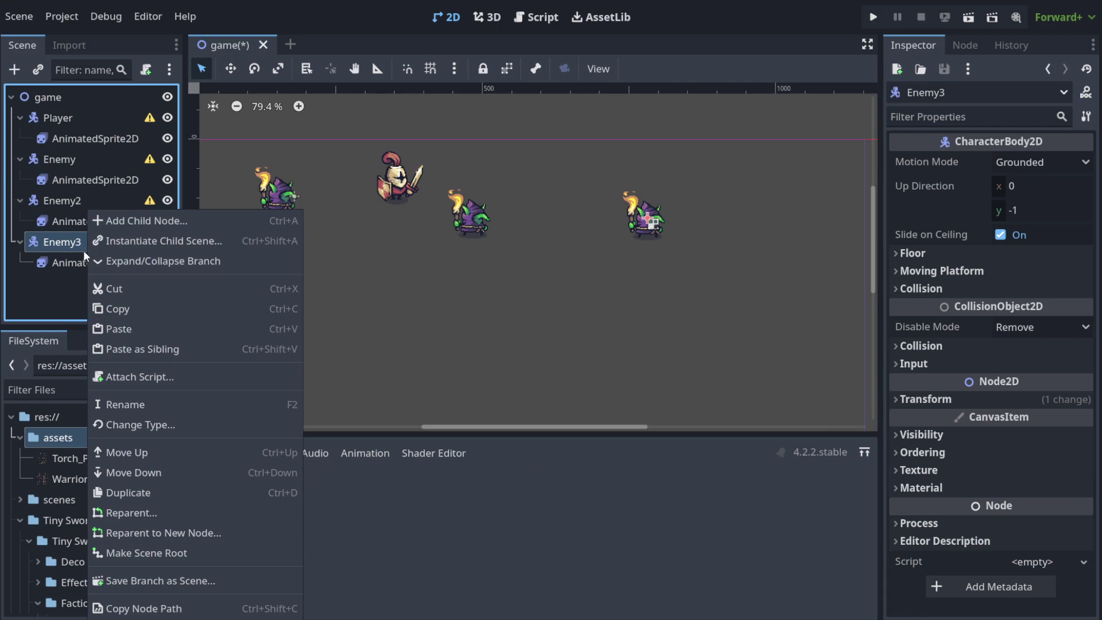
pyautogui.click(225, 583)
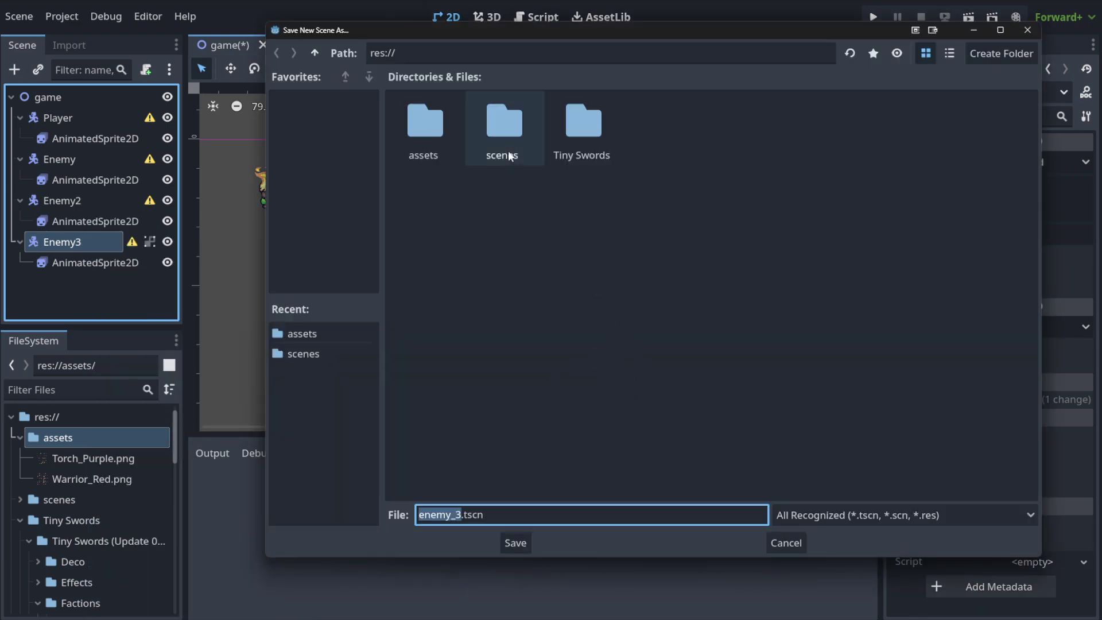
# Step: Save Enemy3 as enemy_3.tscn inside the scenes folder, then select it in the tree
pyautogui.doubleClick(507, 121)
pyautogui.click(520, 541)
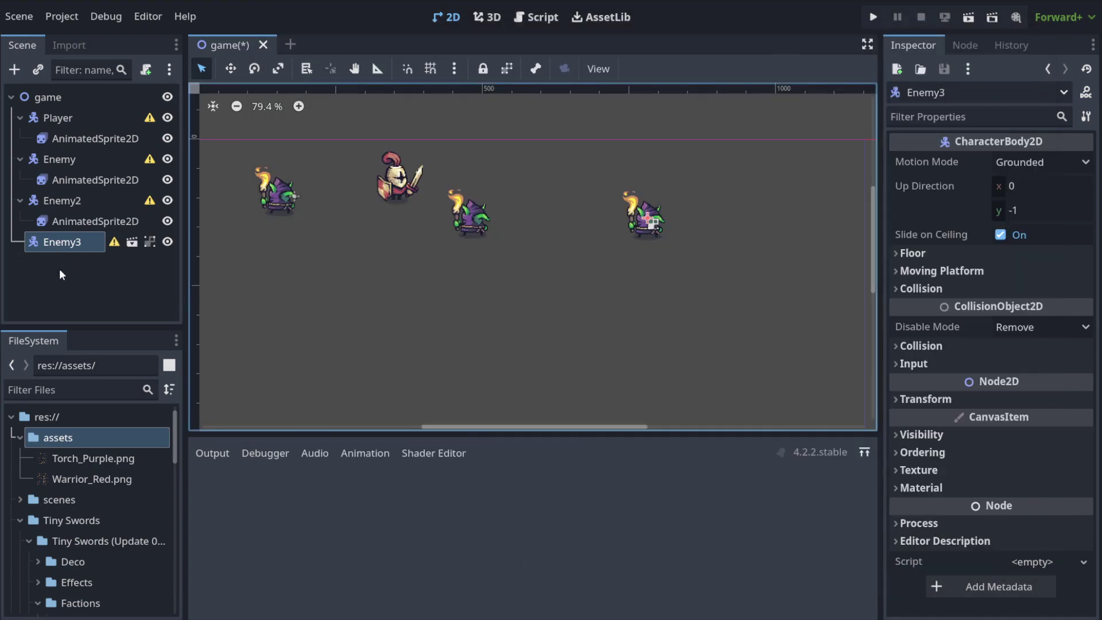
pyautogui.click(35, 242)
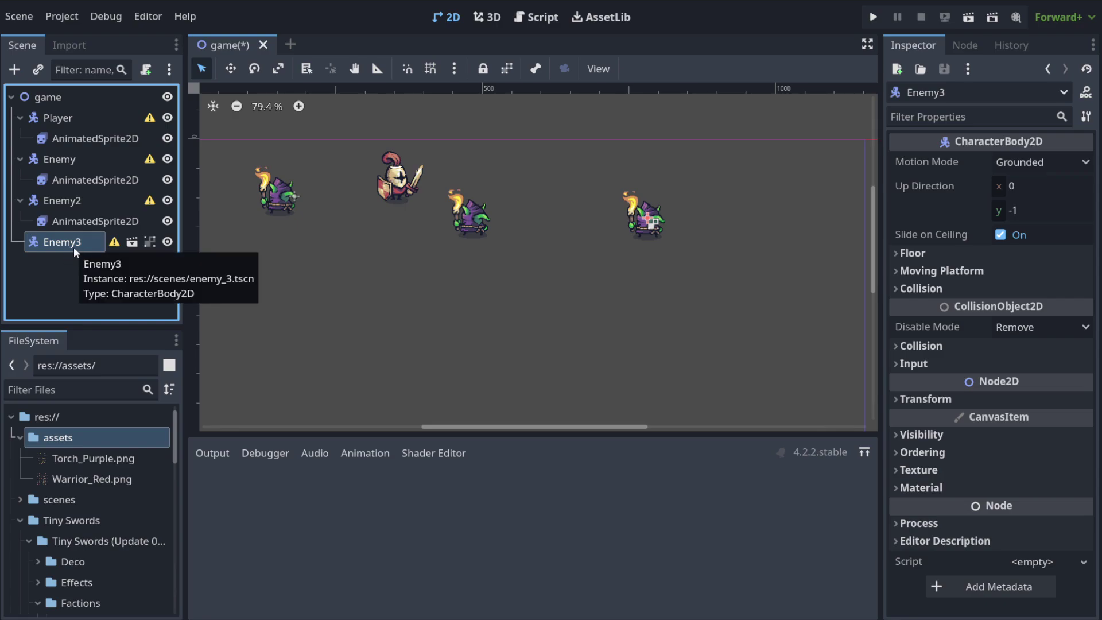
# Step: In the enemy_3 scene, move the enemy sprite to the origin and save
pyautogui.click(132, 244)
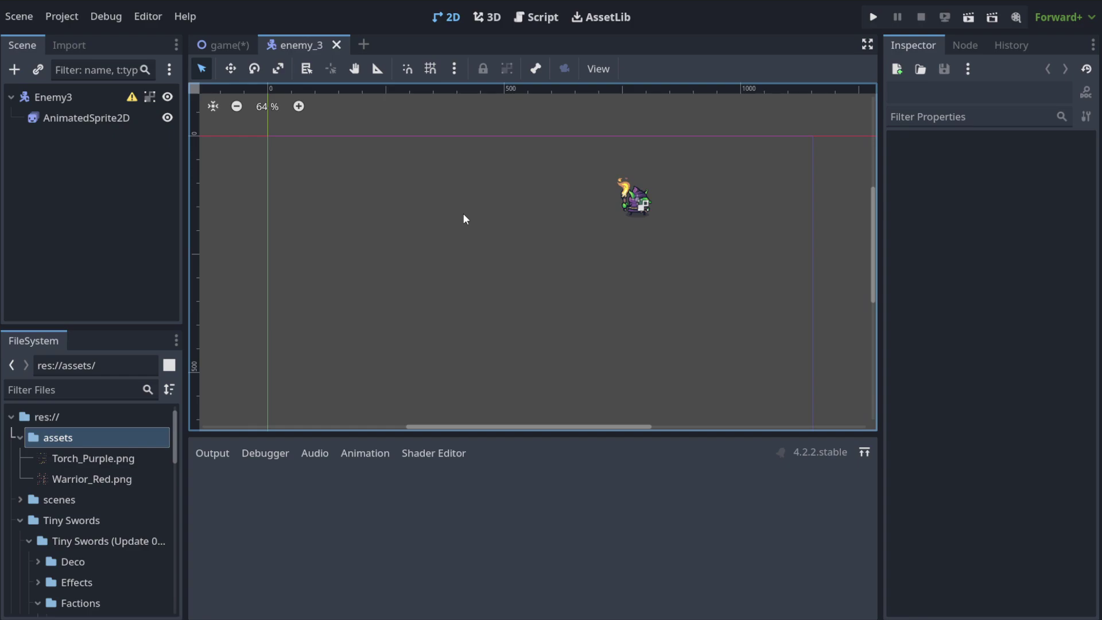
pyautogui.moveTo(637, 201); pyautogui.dragTo(269, 132)
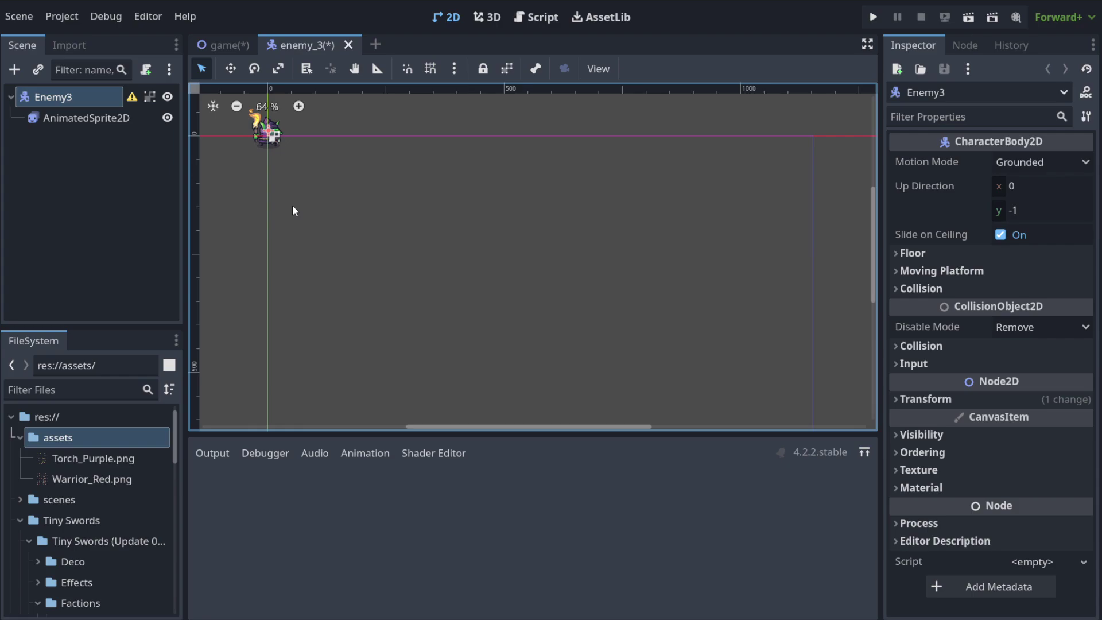
pyautogui.hotkey('ctrl', 's')
# Step: Rename the enemy_3 root from Enemy3 to Enemy, save, and return to the game scene
pyautogui.click(60, 105)
pyautogui.doubleClick(60, 105)
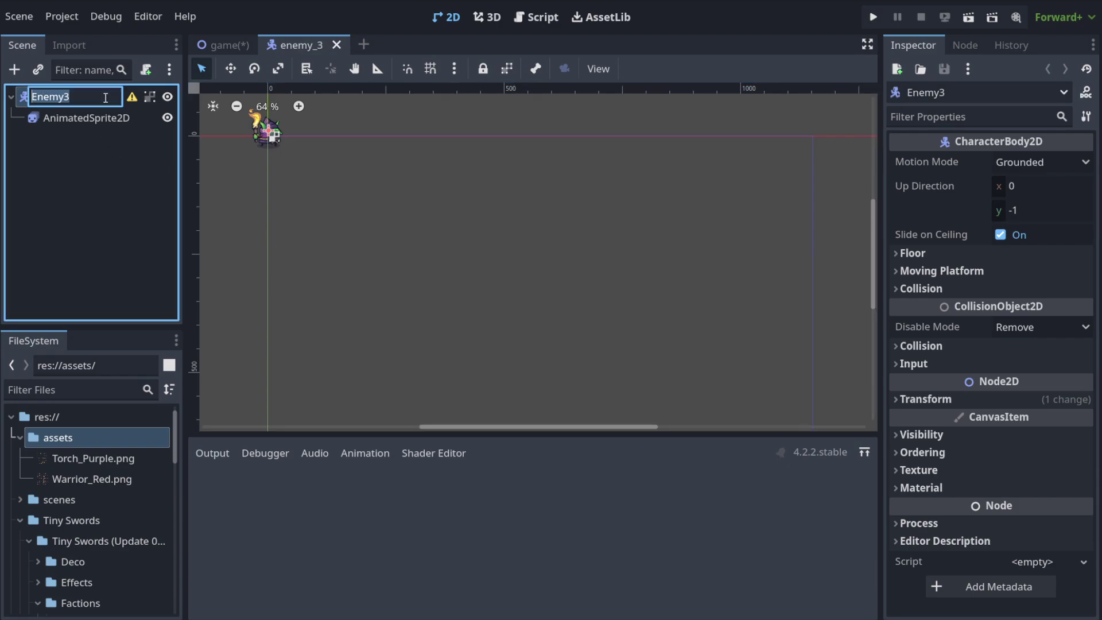
pyautogui.click(105, 97)
pyautogui.press('BackSpace')
pyautogui.press('Return')
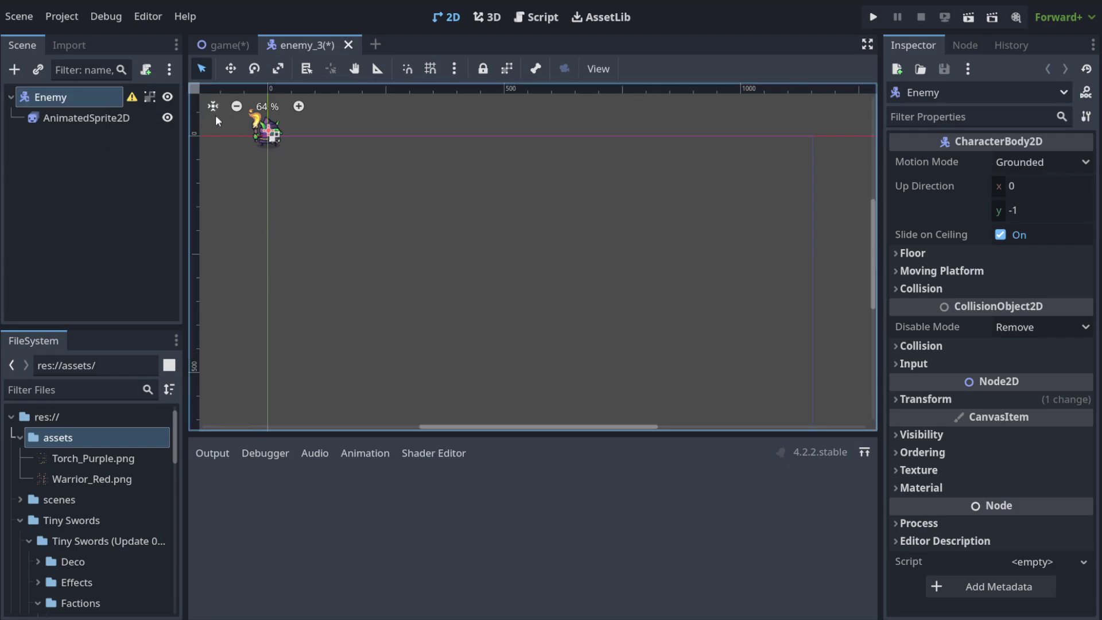
pyautogui.hotkey('ctrl', 's')
pyautogui.hotkey('ctrl', 'a')
pyautogui.click(770, 544)
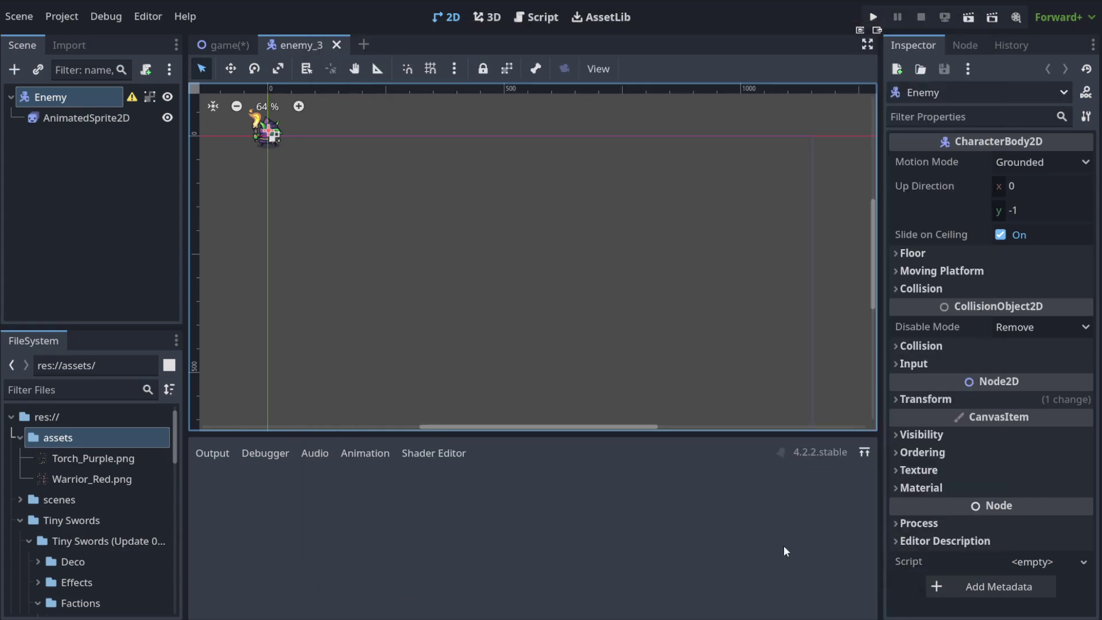
pyautogui.click(216, 47)
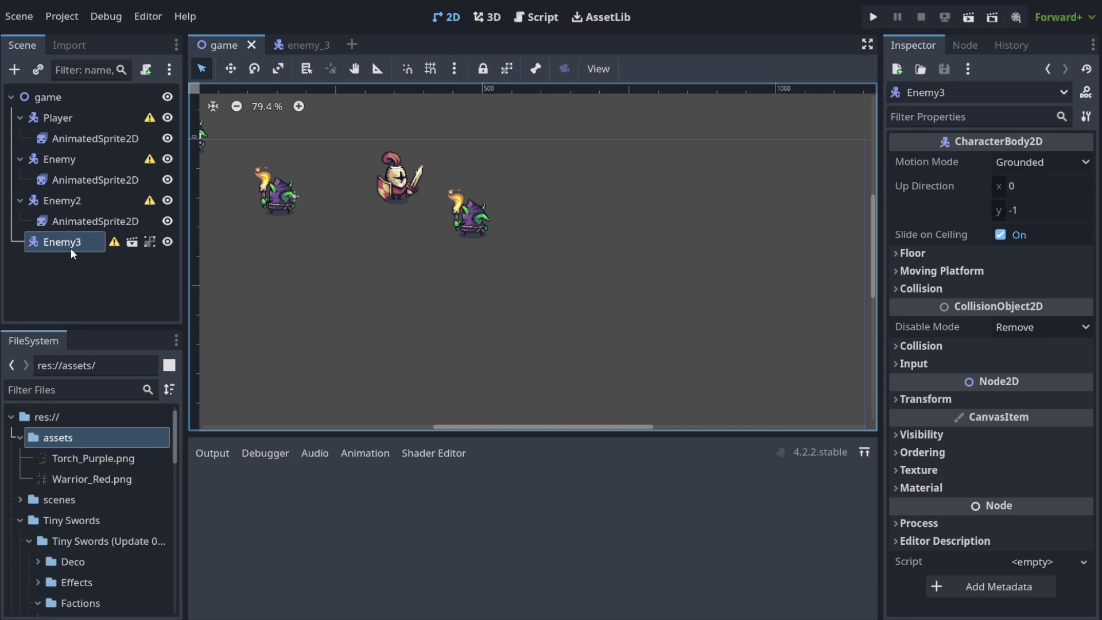
# Step: Delete the old Enemy and Enemy2 nodes from the game scene
pyautogui.click(53, 260)
pyautogui.click(64, 247)
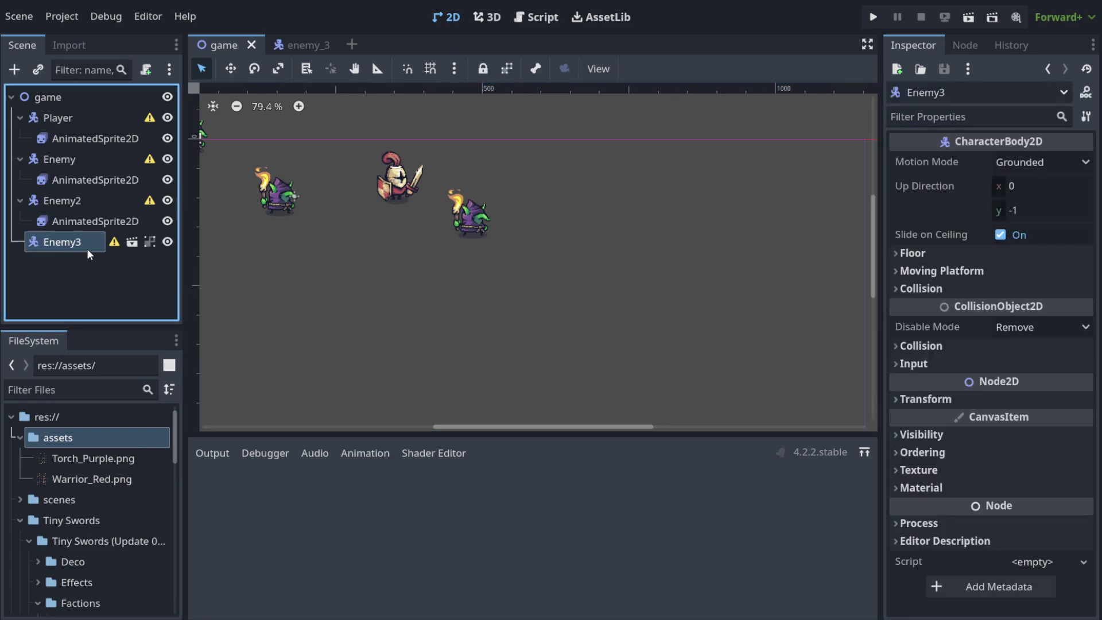
pyautogui.click(301, 46)
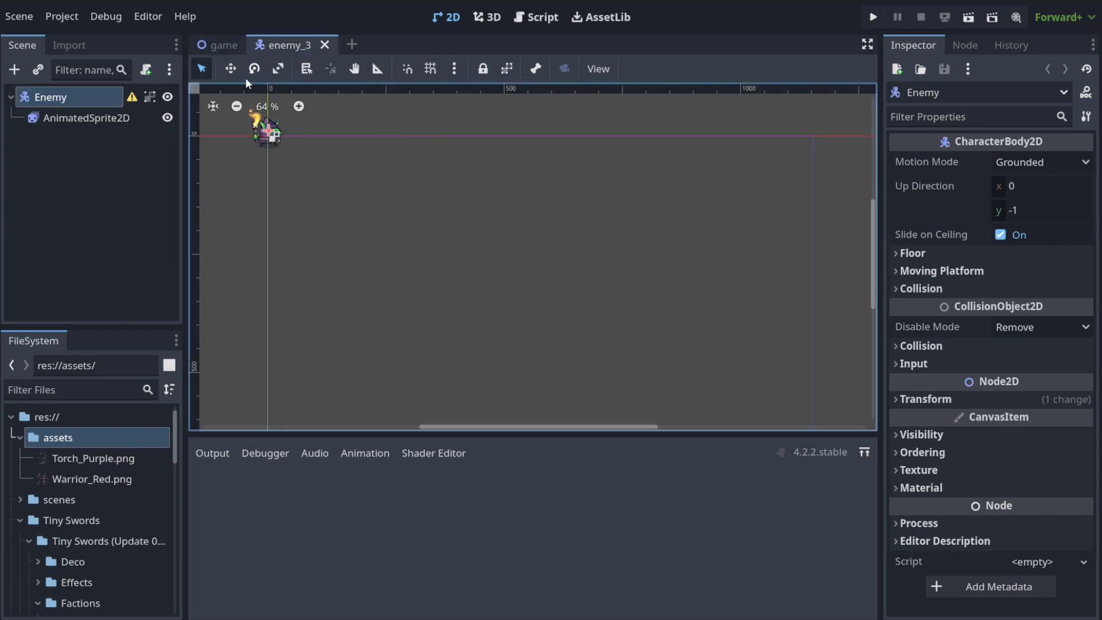
pyautogui.click(214, 47)
pyautogui.click(70, 243)
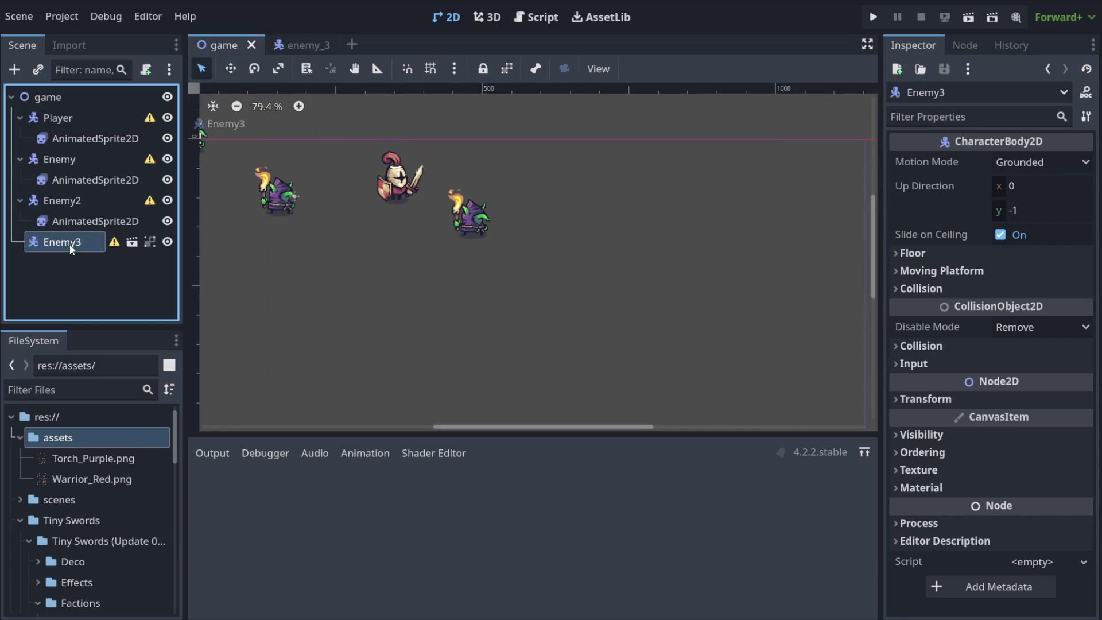
pyautogui.click(73, 201)
pyautogui.press('Delete')
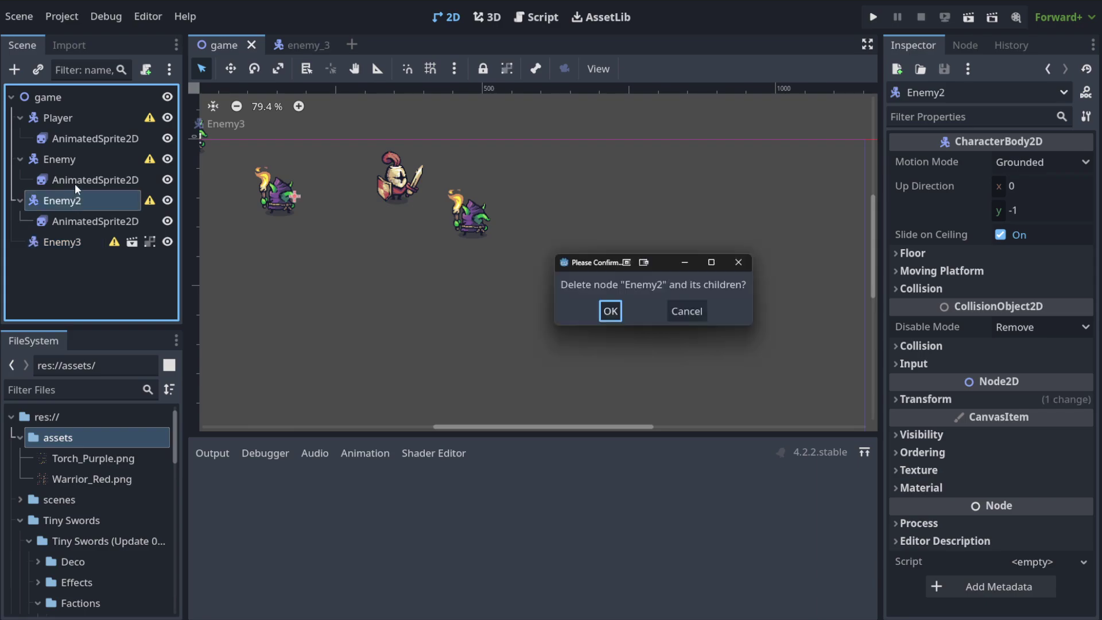
pyautogui.press('Return')
pyautogui.click(67, 160)
pyautogui.press('Delete')
pyautogui.press('Return')
# Step: Duplicate Enemy3 twice and spread the new Enemy4 and Enemy5 across the level
pyautogui.click(65, 163)
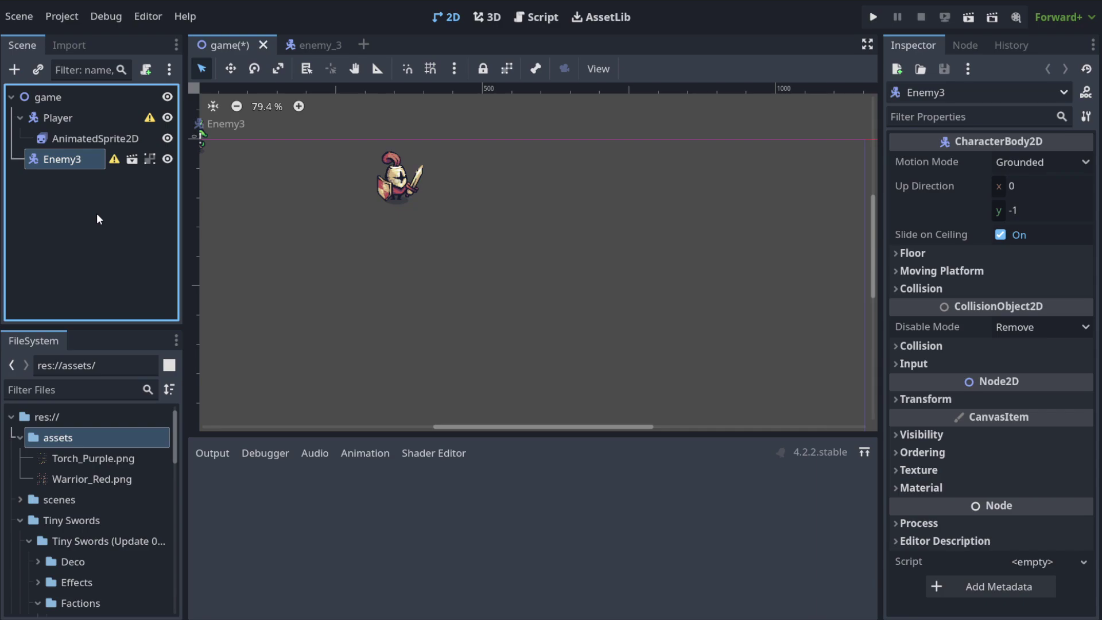
pyautogui.hotkey('ctrl', 'd')
pyautogui.hotkey('ctrl', 'd')
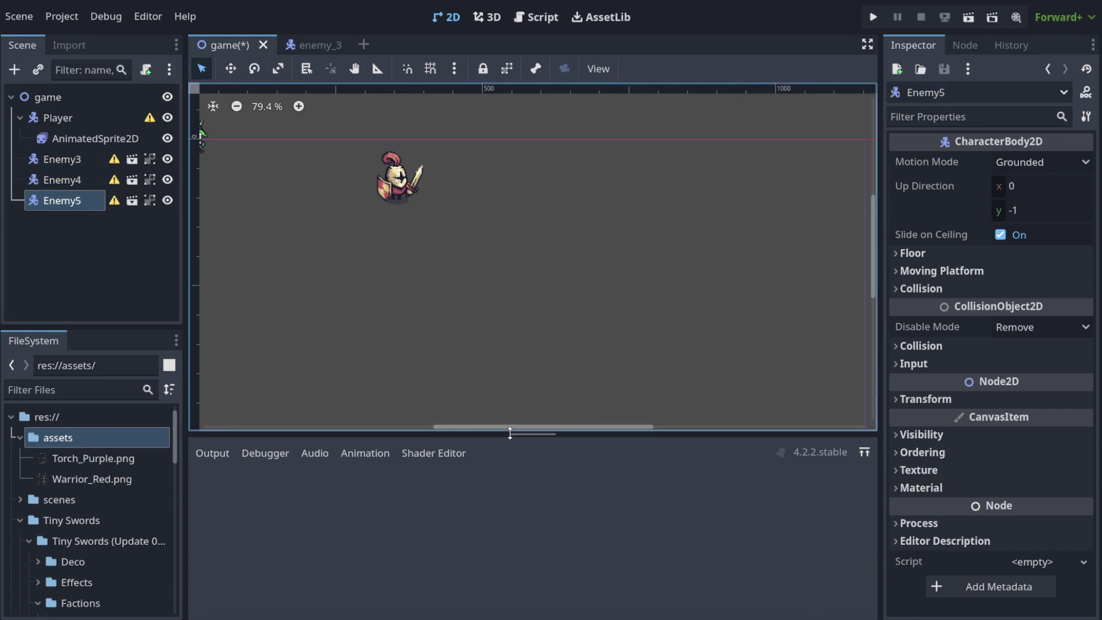
pyautogui.hscroll(-5, 531, 427)
pyautogui.scroll(-1, 508, 141)
pyautogui.moveTo(508, 145); pyautogui.dragTo(686, 261)
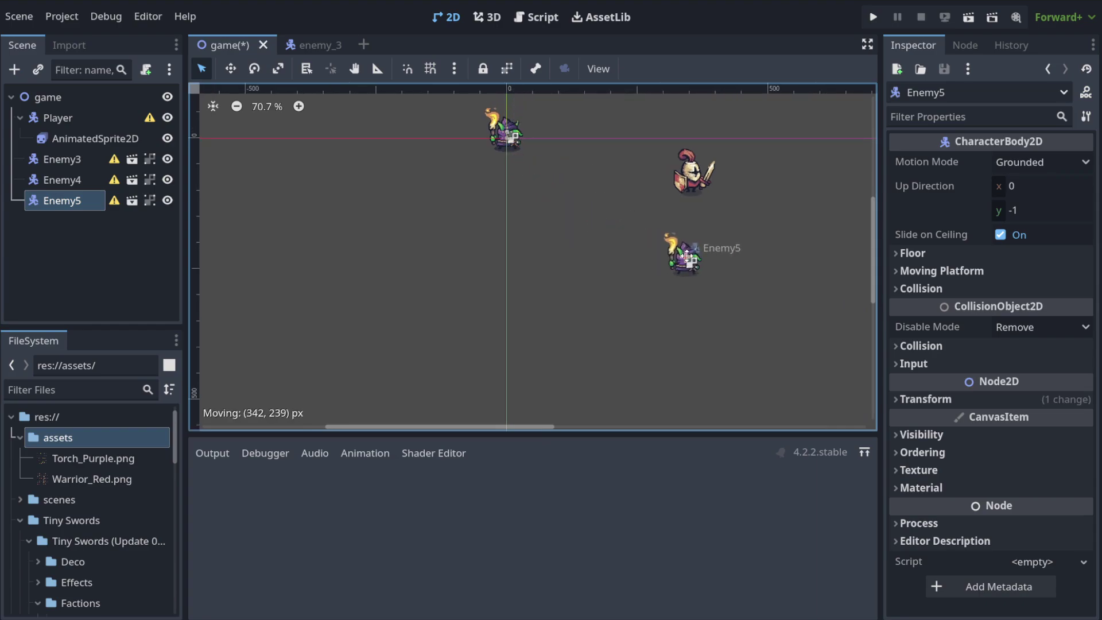
pyautogui.click(511, 143)
pyautogui.moveTo(511, 142); pyautogui.dragTo(610, 286)
pyautogui.moveTo(686, 260); pyautogui.dragTo(761, 239)
pyautogui.moveTo(614, 270)
pyautogui.mouseDown()
pyautogui.moveTo(630, 278)
pyautogui.moveTo(628, 267)
pyautogui.mouseUp()
pyautogui.click(513, 122)
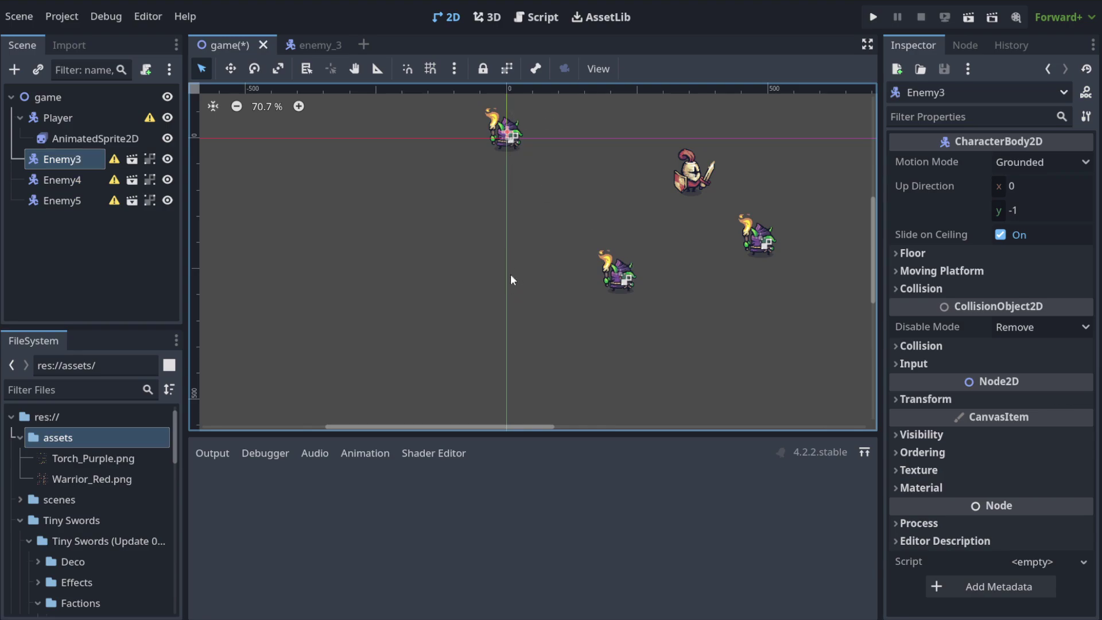
# Step: Glance at the enemy_3 scene, then save the game scene
pyautogui.click(318, 43)
pyautogui.click(99, 145)
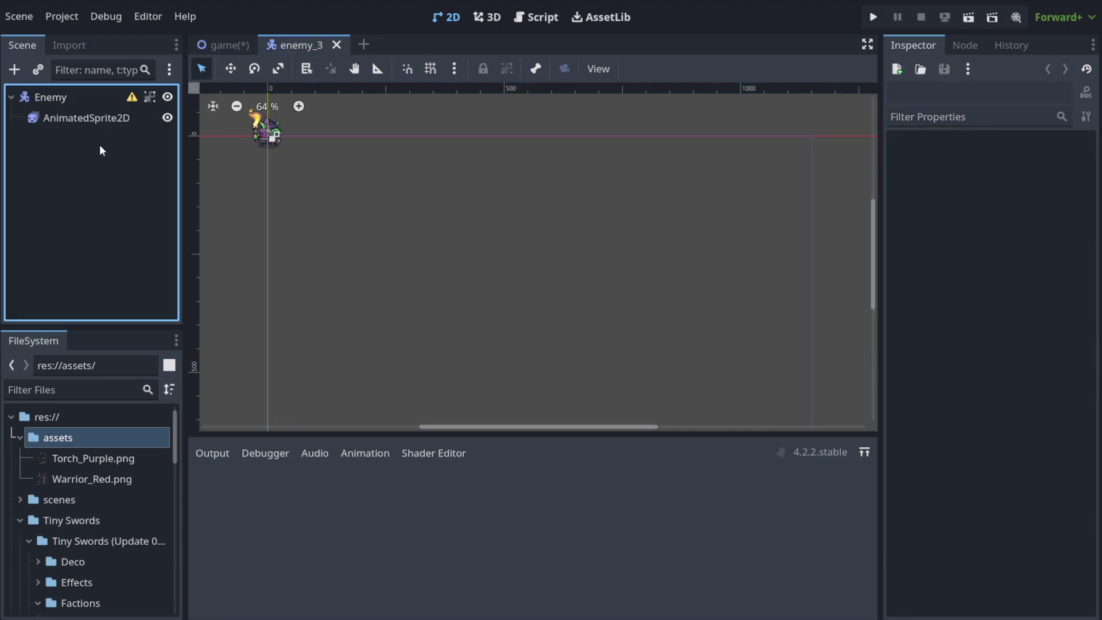
pyautogui.click(224, 45)
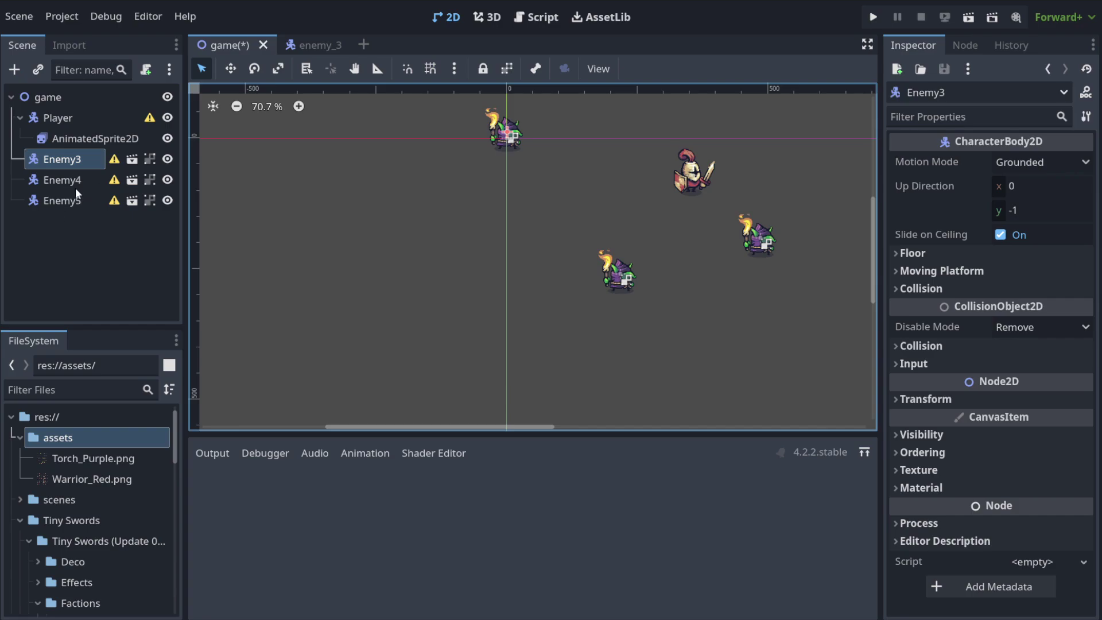
pyautogui.hotkey('ctrl', 's')
# Step: Add then undo an AudioStreamPlayer2D under Enemy3, and toggle its Collision section
pyautogui.rightClick(73, 167)
pyautogui.click(269, 151)
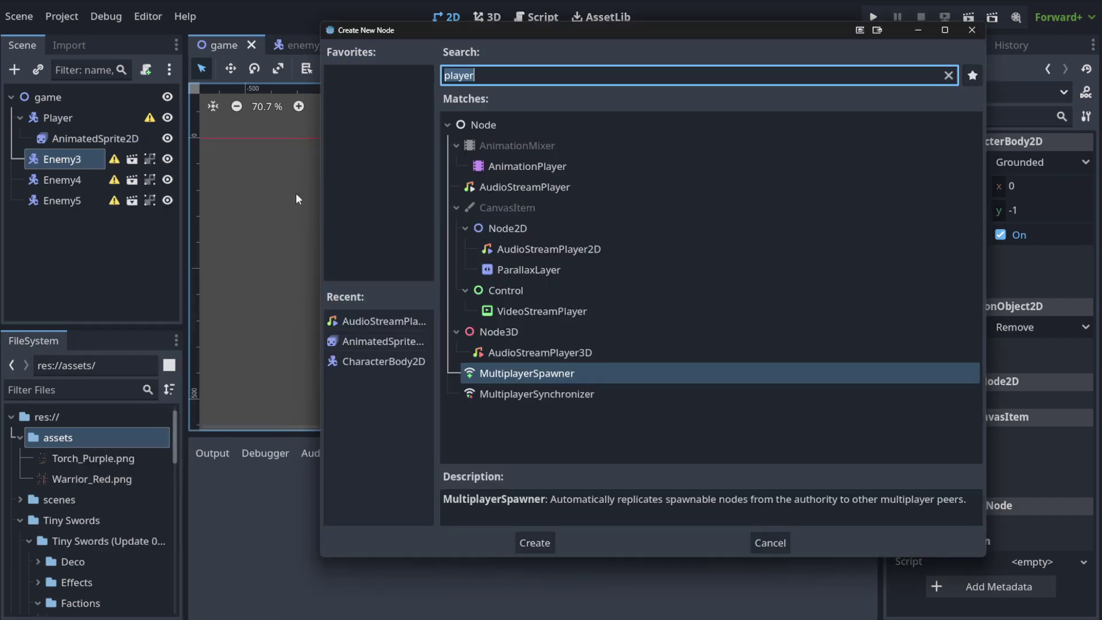
pyautogui.click(564, 248)
pyautogui.click(534, 543)
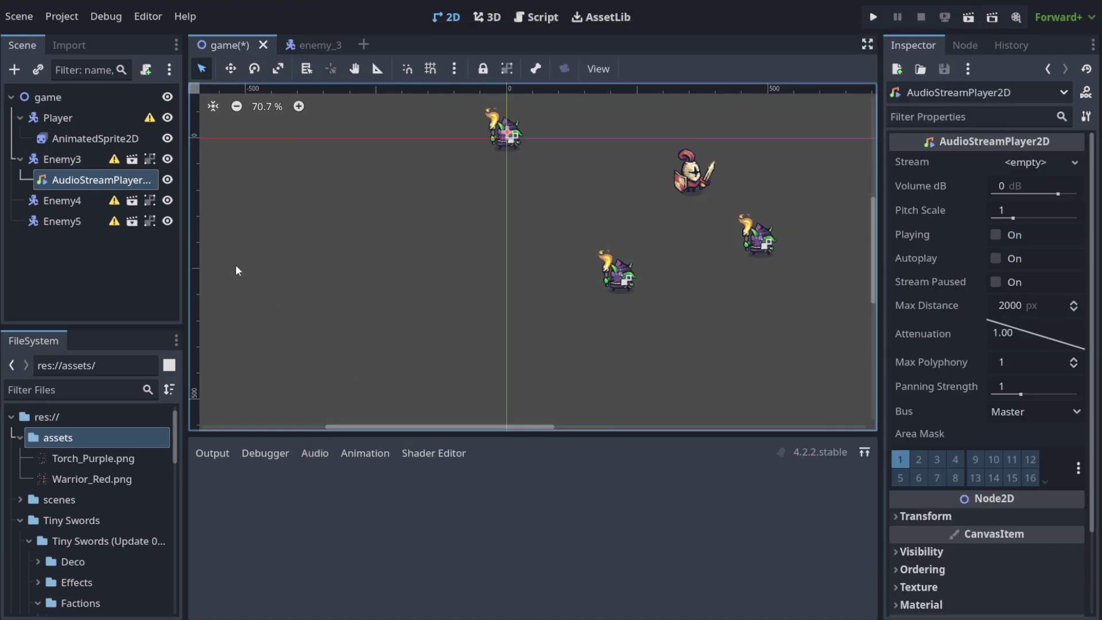
pyautogui.hotkey('ctrl', 'z')
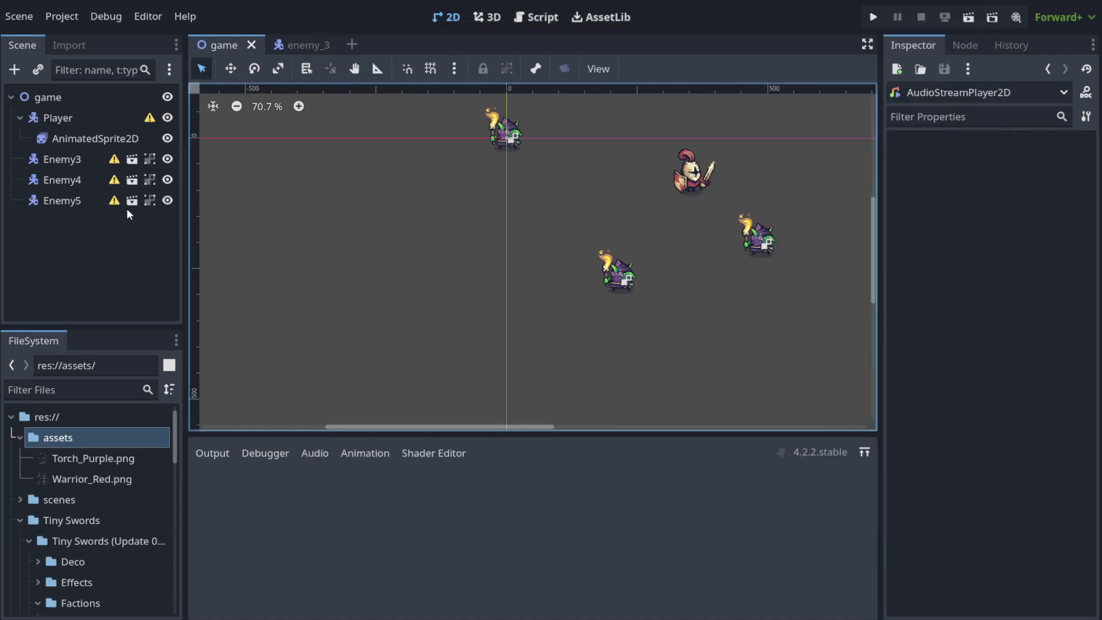
pyautogui.click(75, 158)
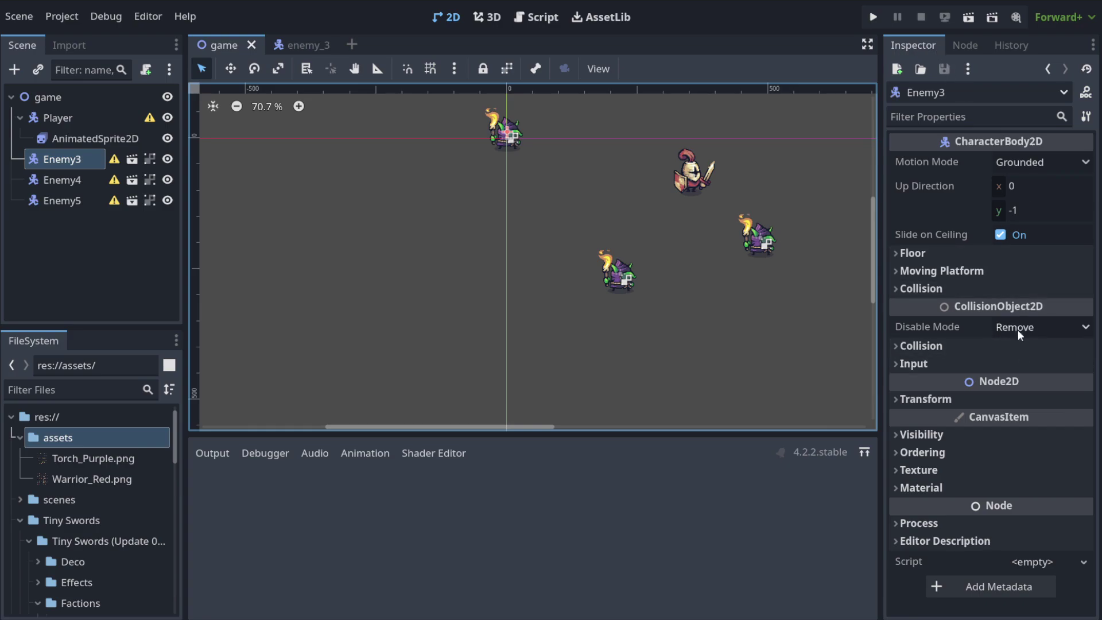
pyautogui.click(987, 345)
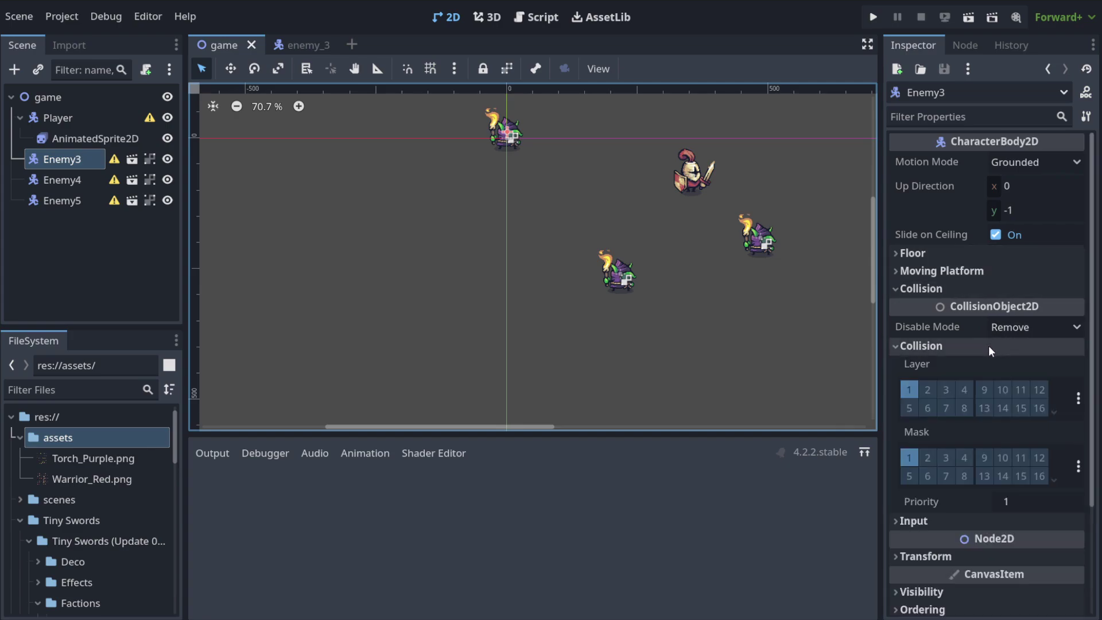
pyautogui.click(962, 350)
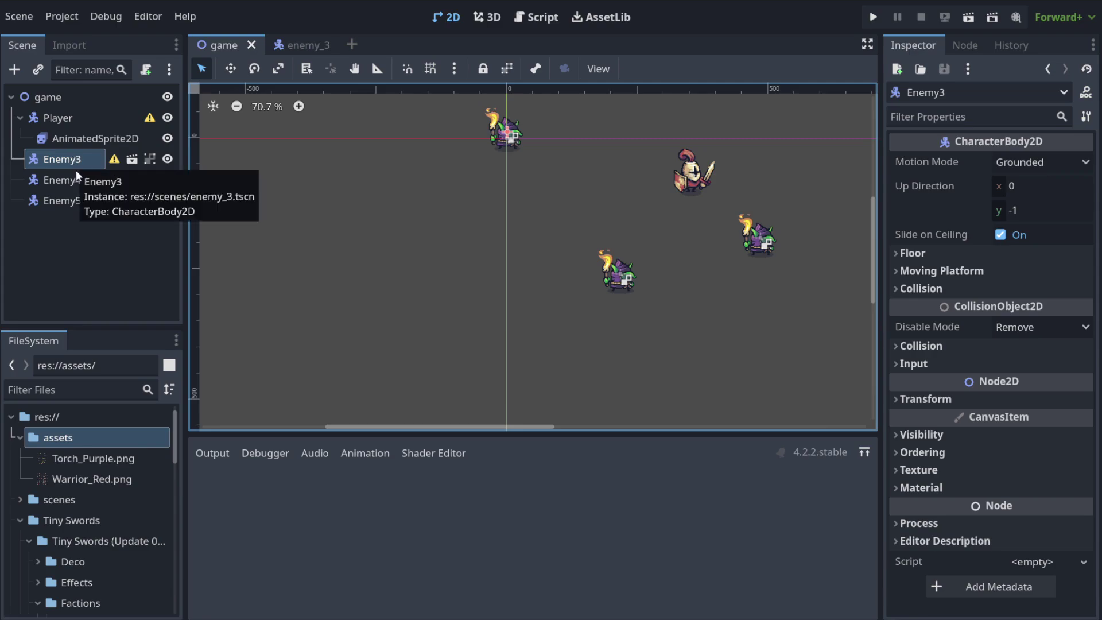
# Step: Set the enemy AnimatedSprite2D animation speed to 15 FPS in enemy_3
pyautogui.click(303, 44)
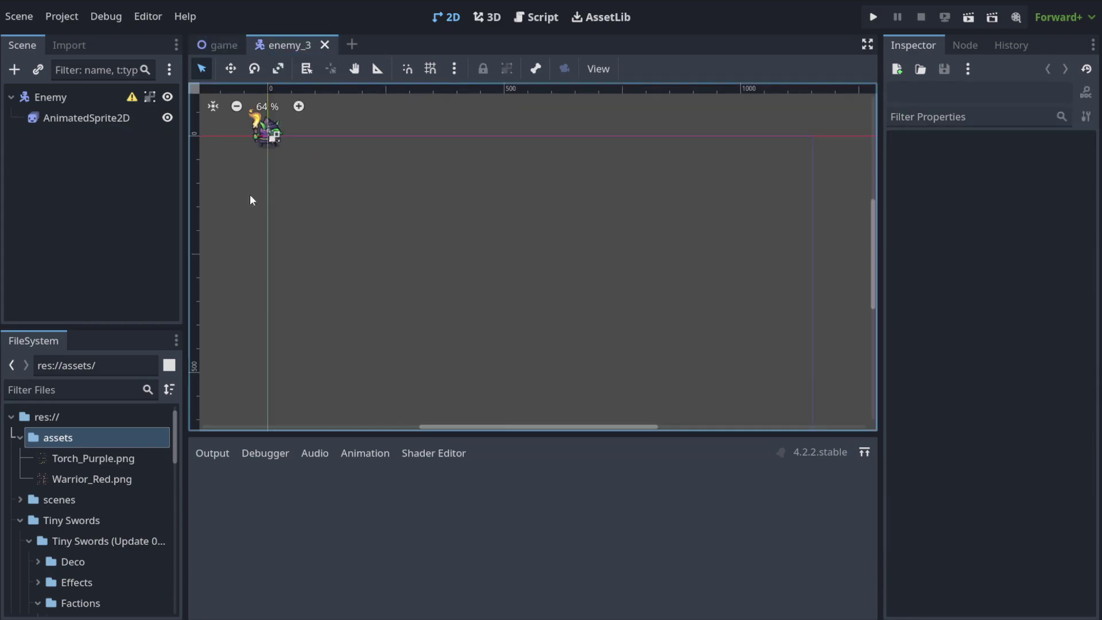
pyautogui.click(221, 45)
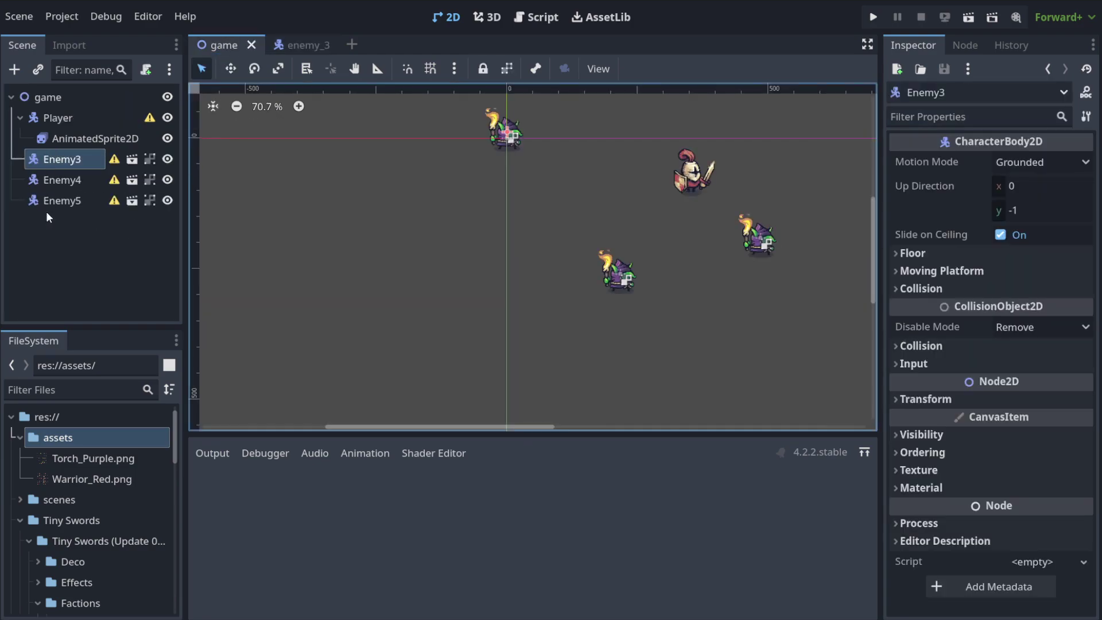
pyautogui.click(290, 45)
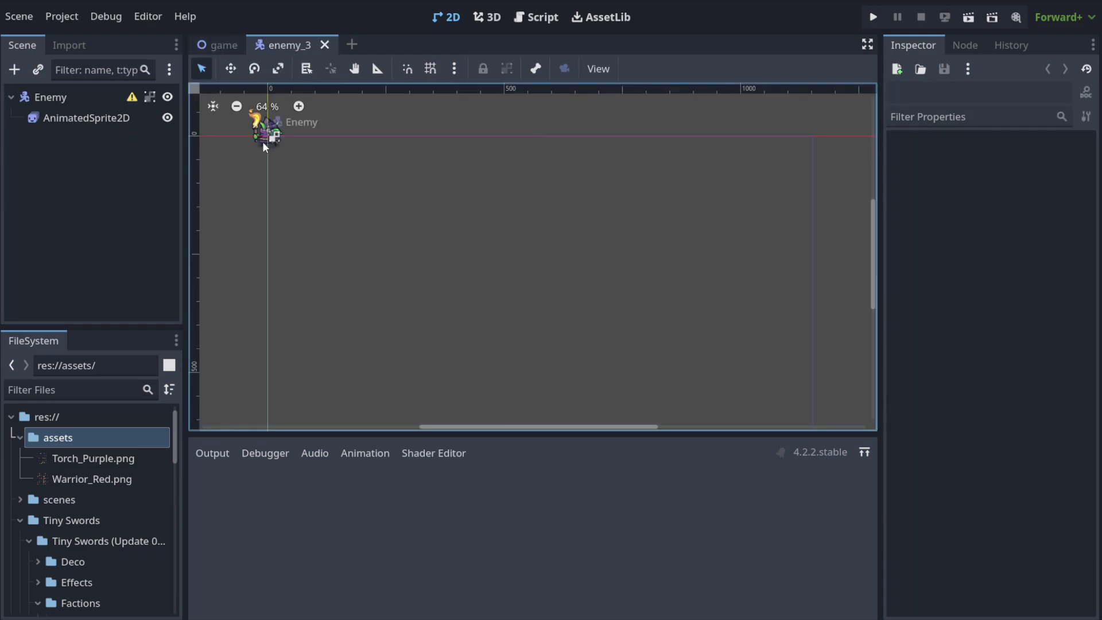
pyautogui.click(120, 123)
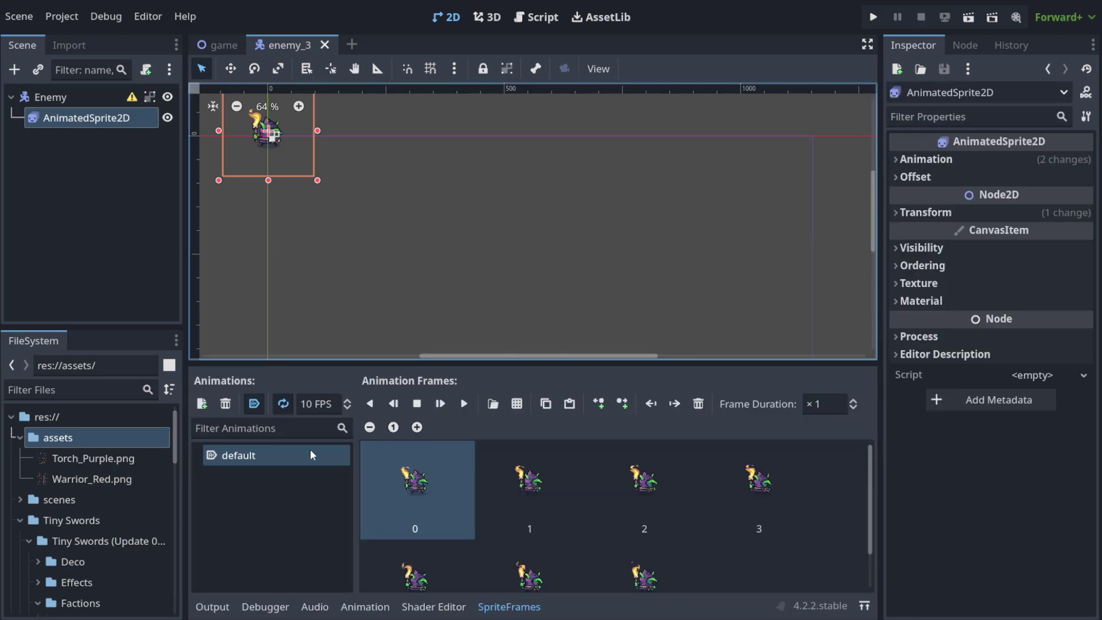
pyautogui.click(346, 398)
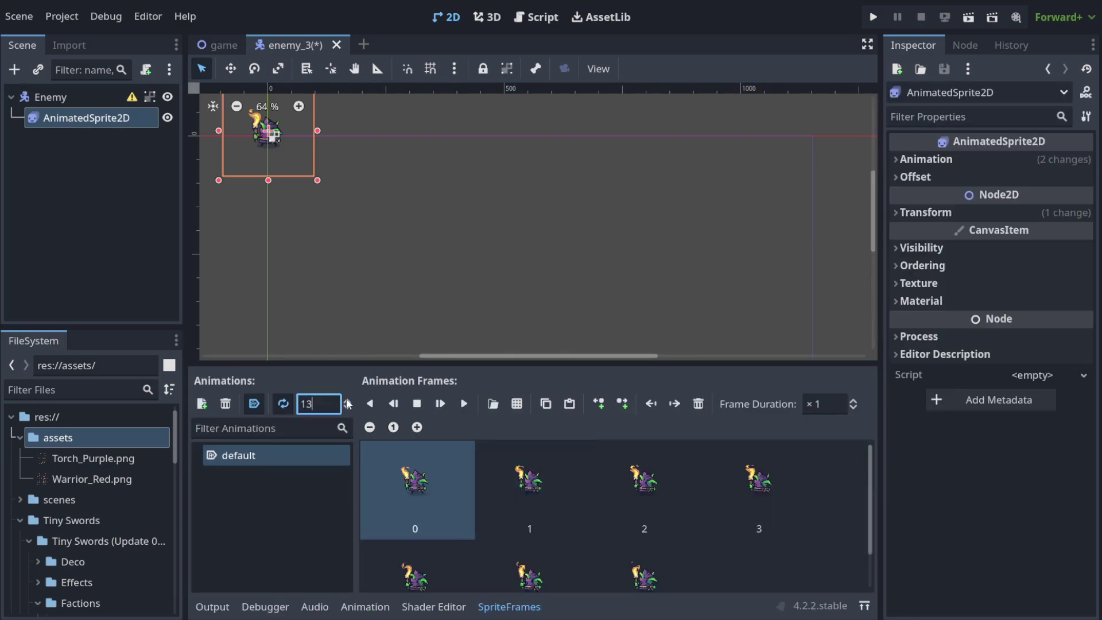
pyautogui.write('15')
# Step: Move Enemy3 down and to the right in the game scene and save
pyautogui.click(207, 45)
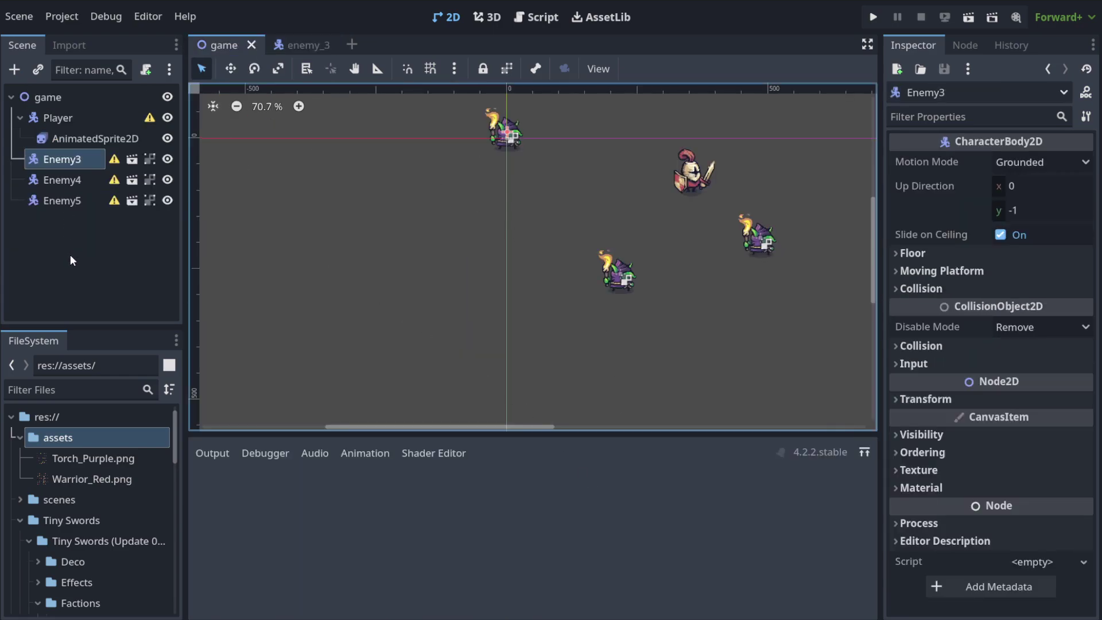
pyautogui.moveTo(550, 136); pyautogui.dragTo(622, 199)
pyautogui.click(529, 271)
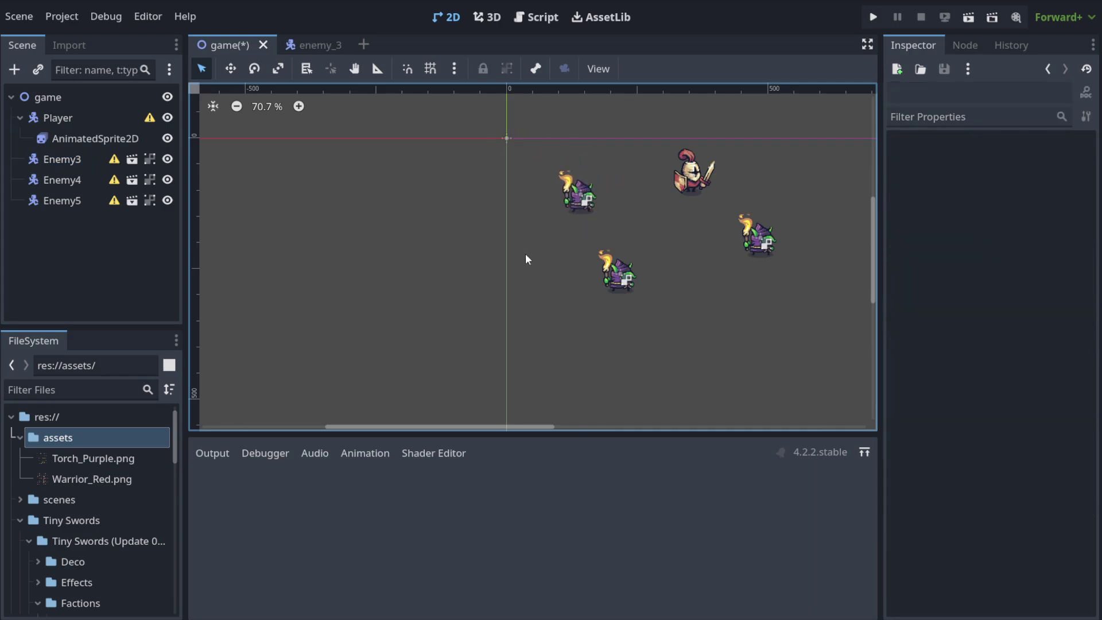
pyautogui.hotkey('ctrl', 's')
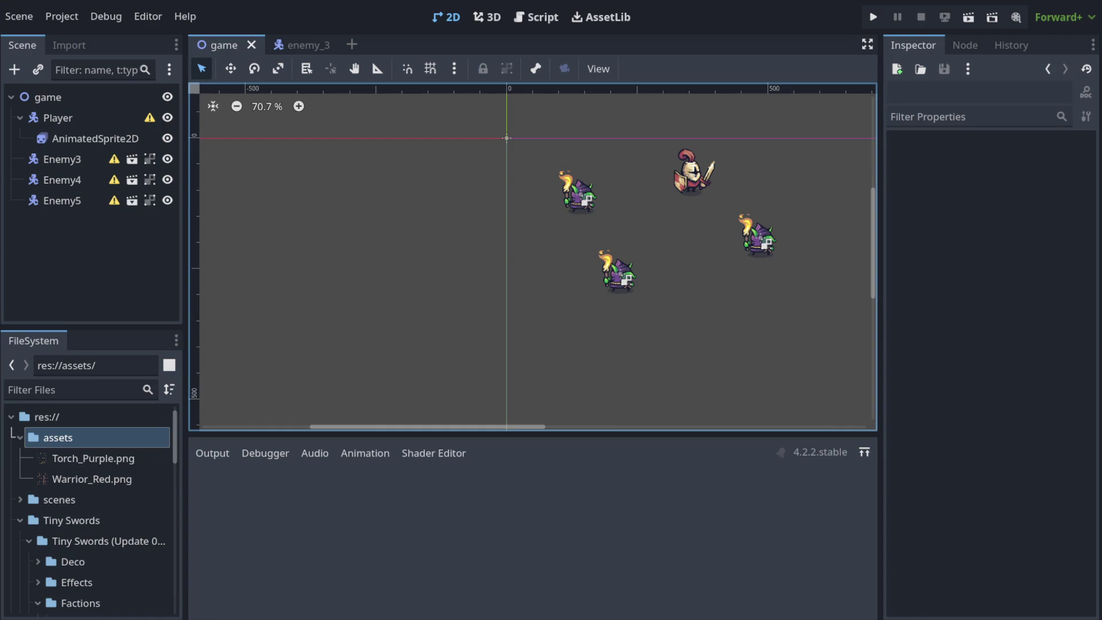
pyautogui.click(300, 44)
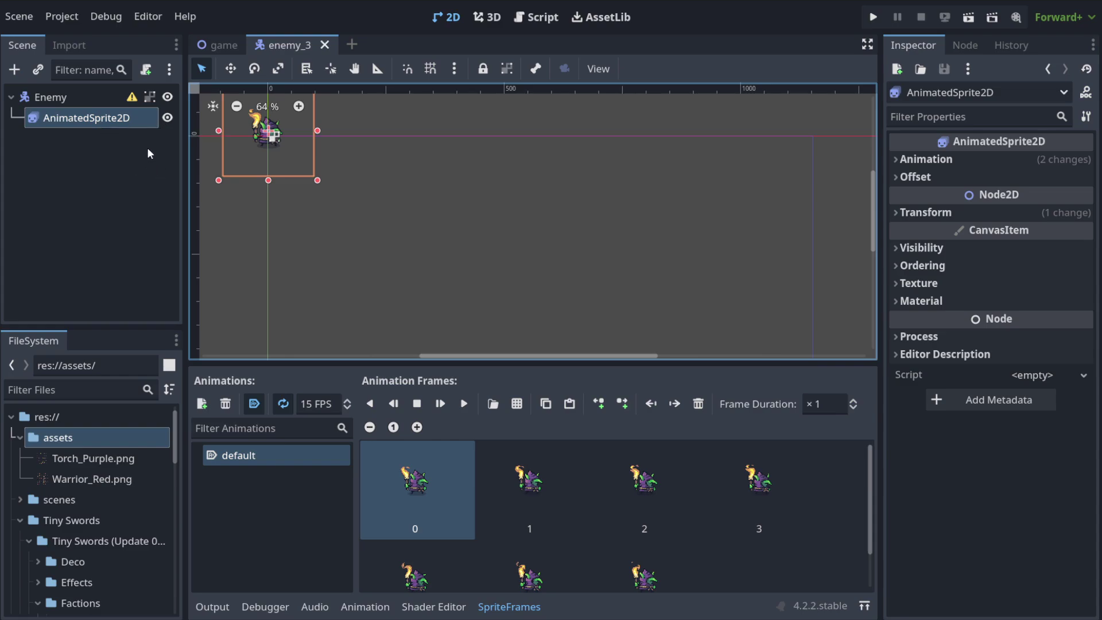
pyautogui.click(62, 95)
pyautogui.click(82, 130)
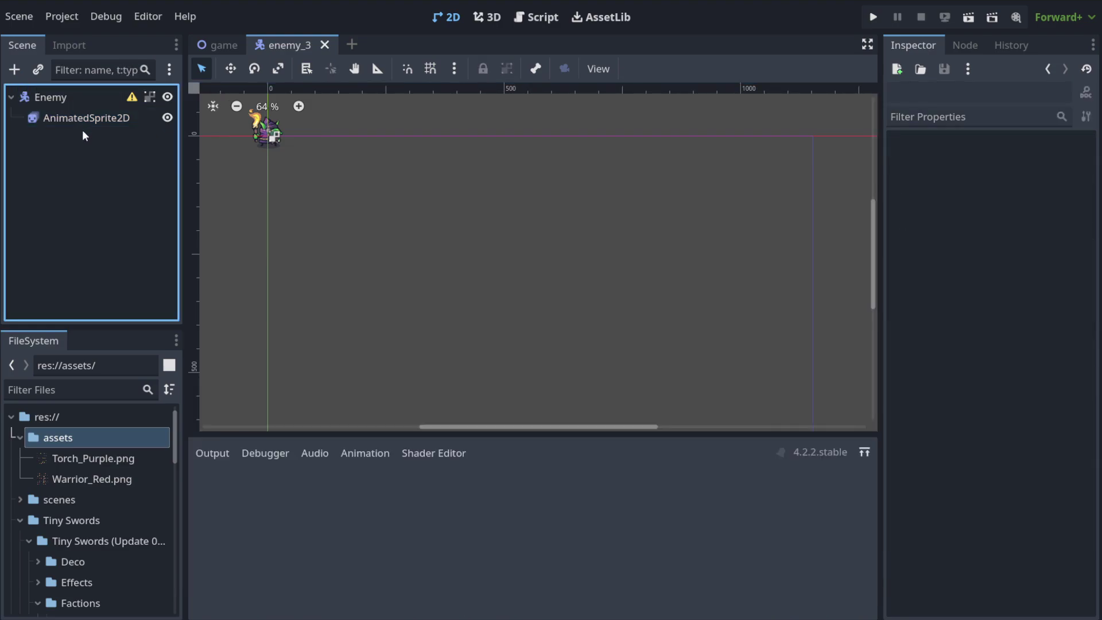
pyautogui.click(57, 98)
pyautogui.click(83, 168)
pyautogui.click(63, 96)
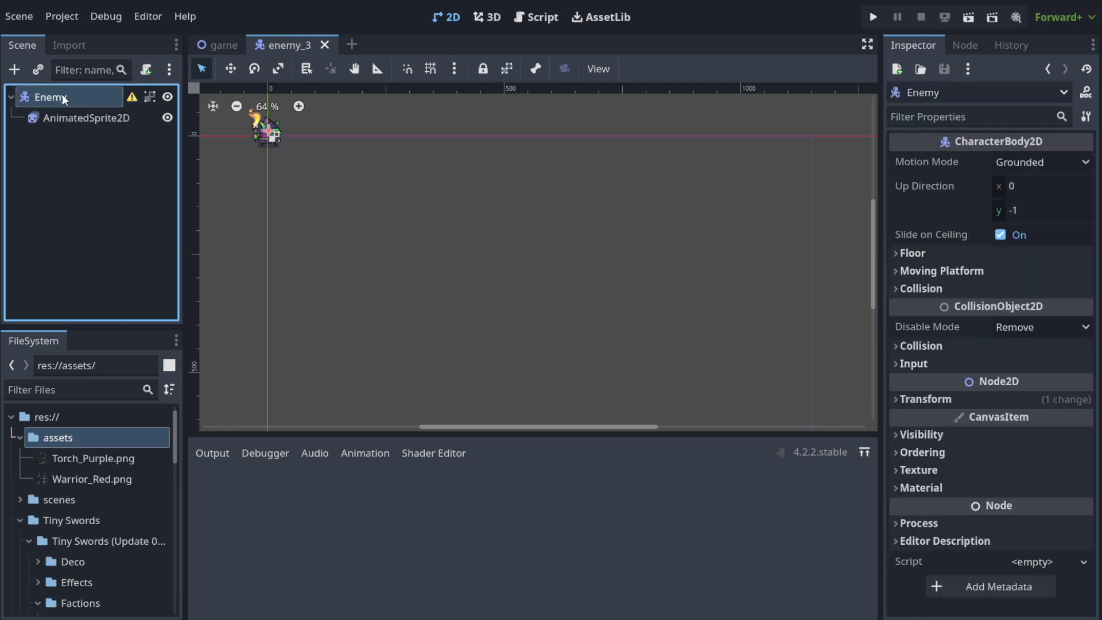
pyautogui.click(239, 83)
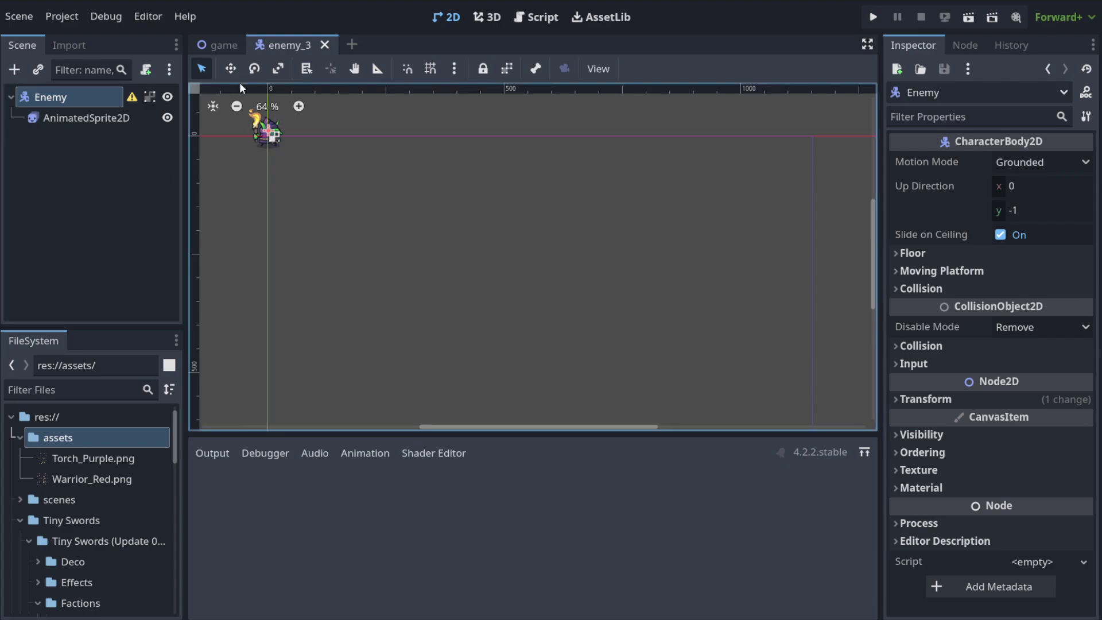
pyautogui.click(219, 50)
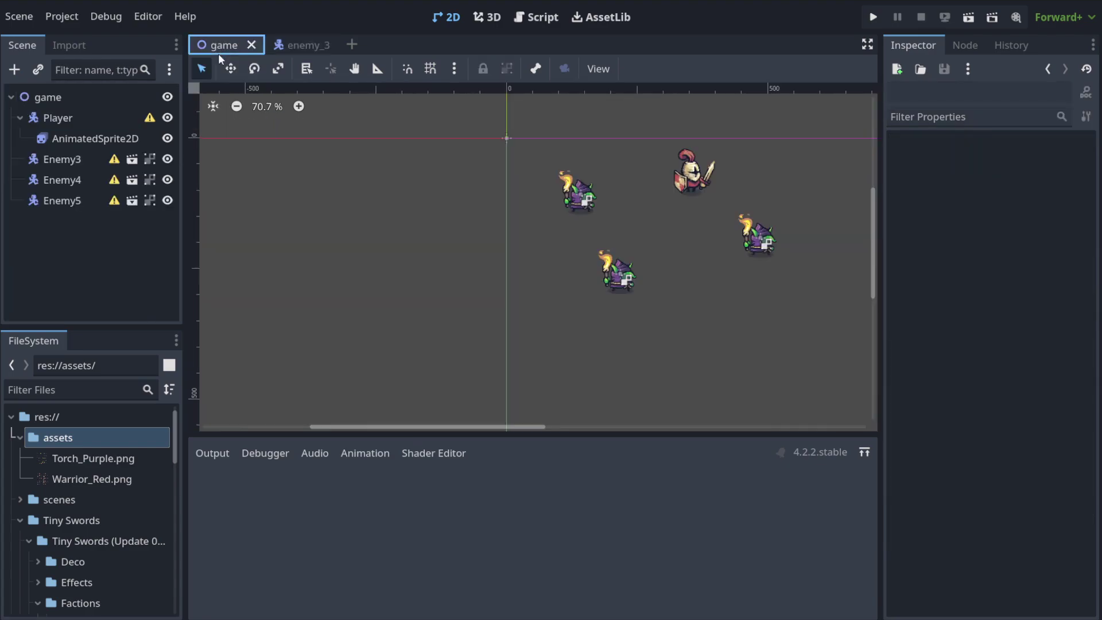
pyautogui.click(64, 116)
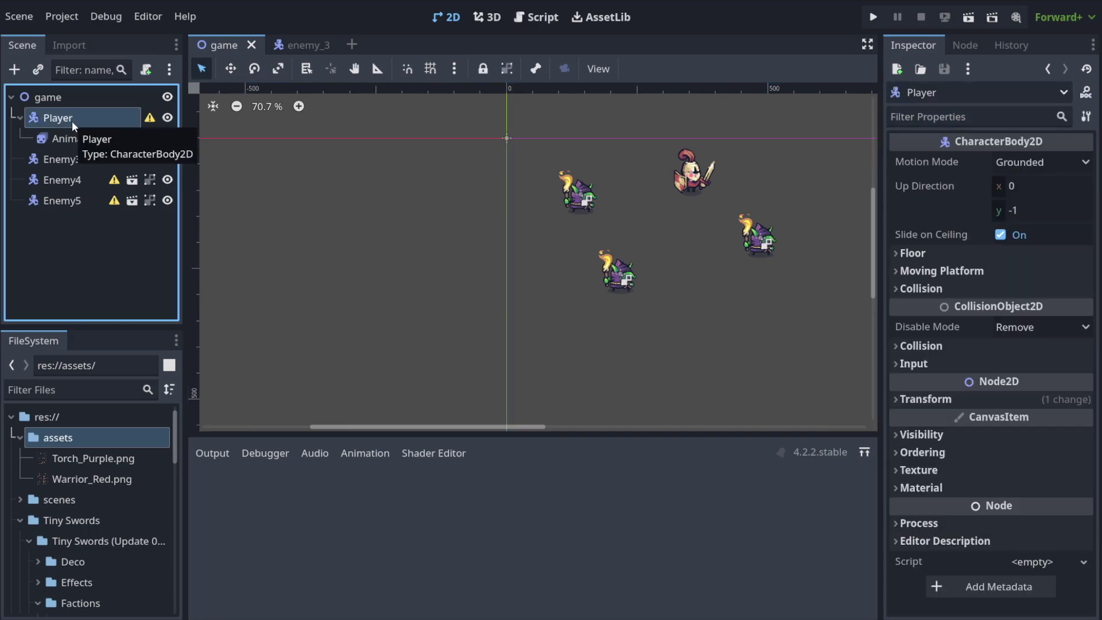
# Step: Save the Player branch as its own scene file, then save the game scene
pyautogui.hotkey('ctrl', 'd')
pyautogui.hotkey('ctrl', 'z')
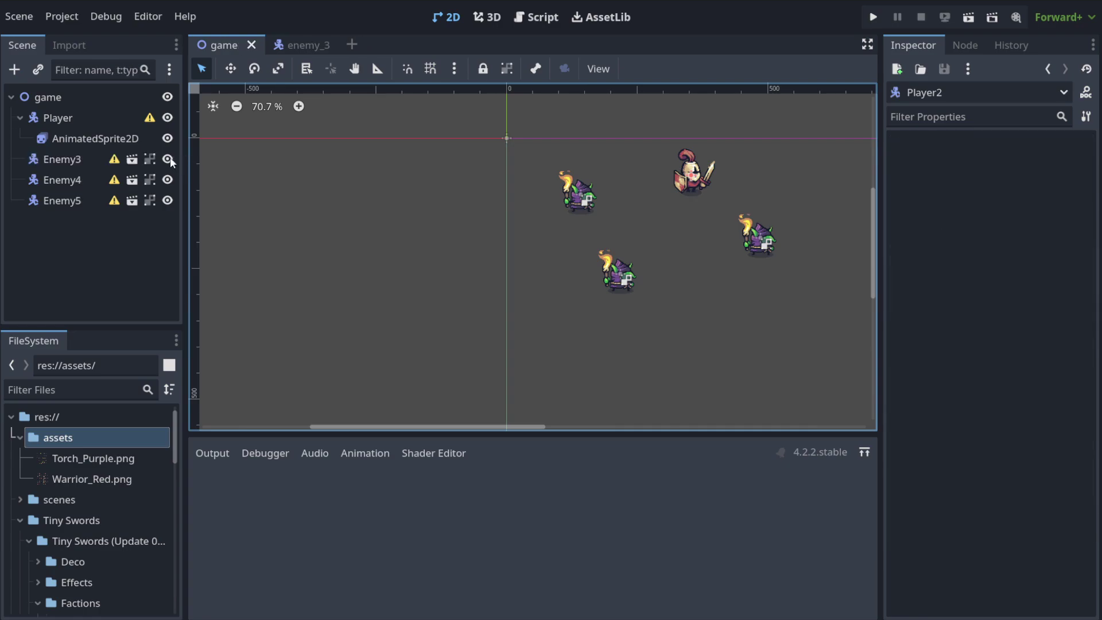
pyautogui.rightClick(74, 119)
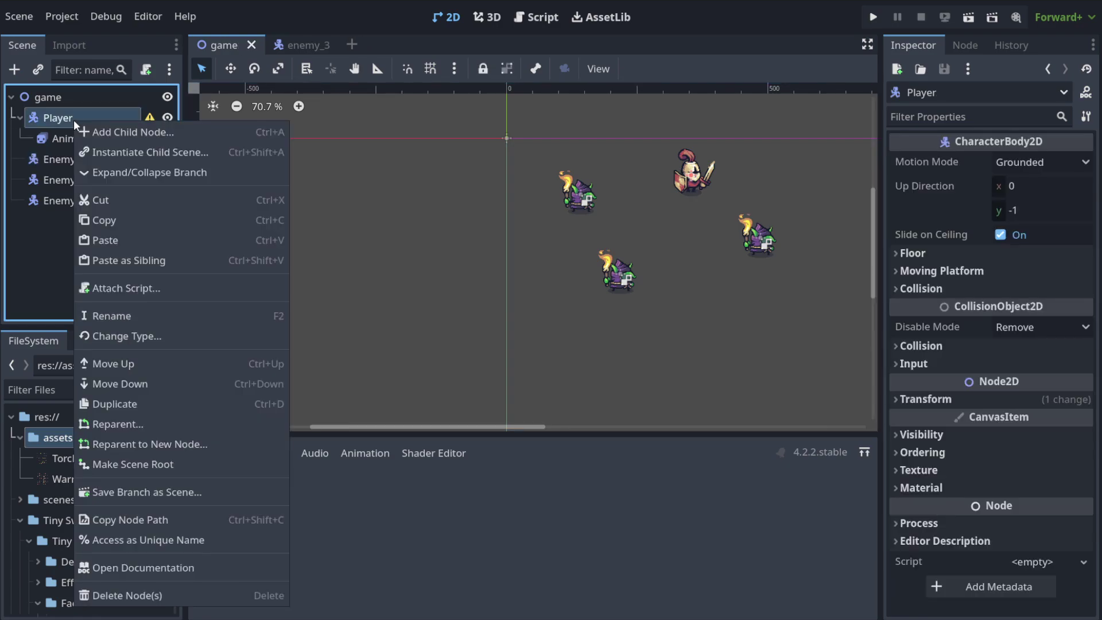
pyautogui.click(231, 492)
pyautogui.click(515, 543)
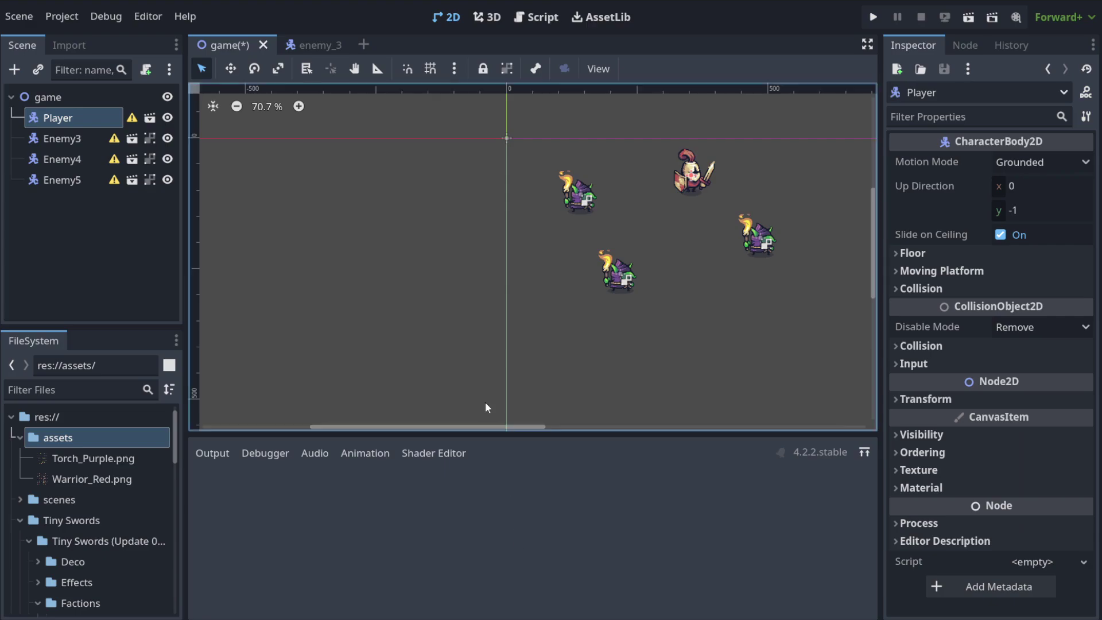
pyautogui.hotkey('ctrl', 's')
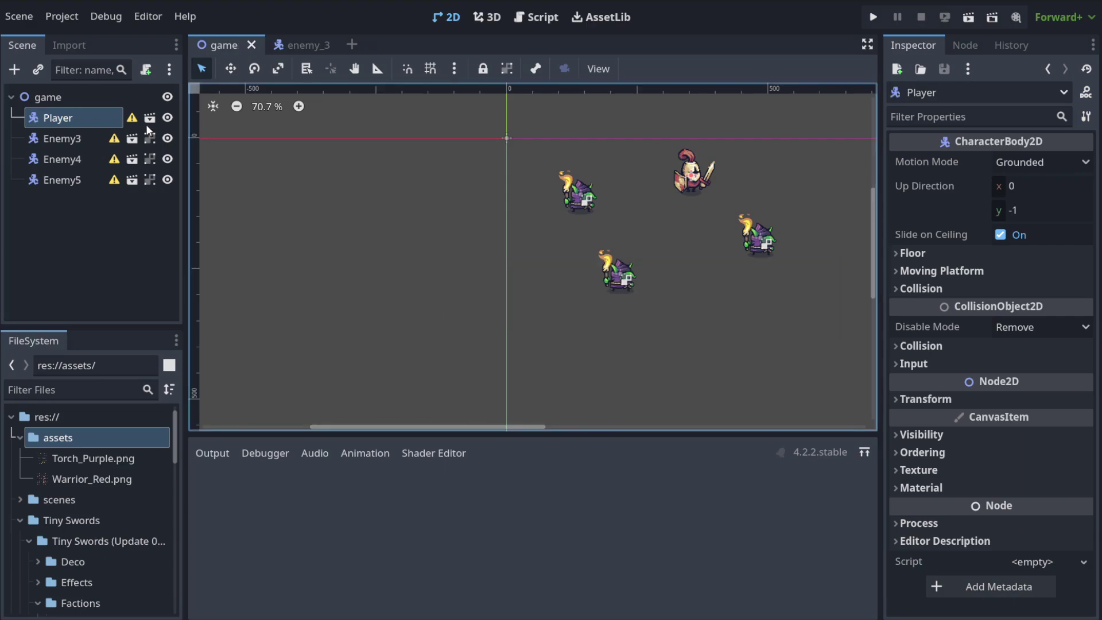
# Step: Open the player scene and shift the knight's AnimatedSprite2D left relative to Player
pyautogui.click(149, 121)
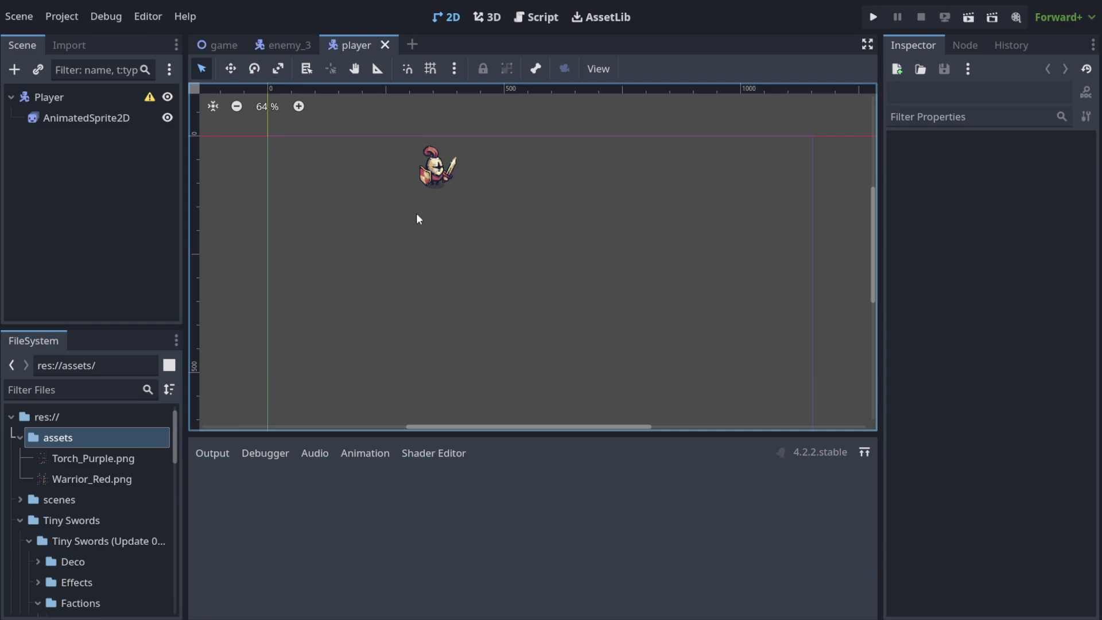
pyautogui.click(101, 144)
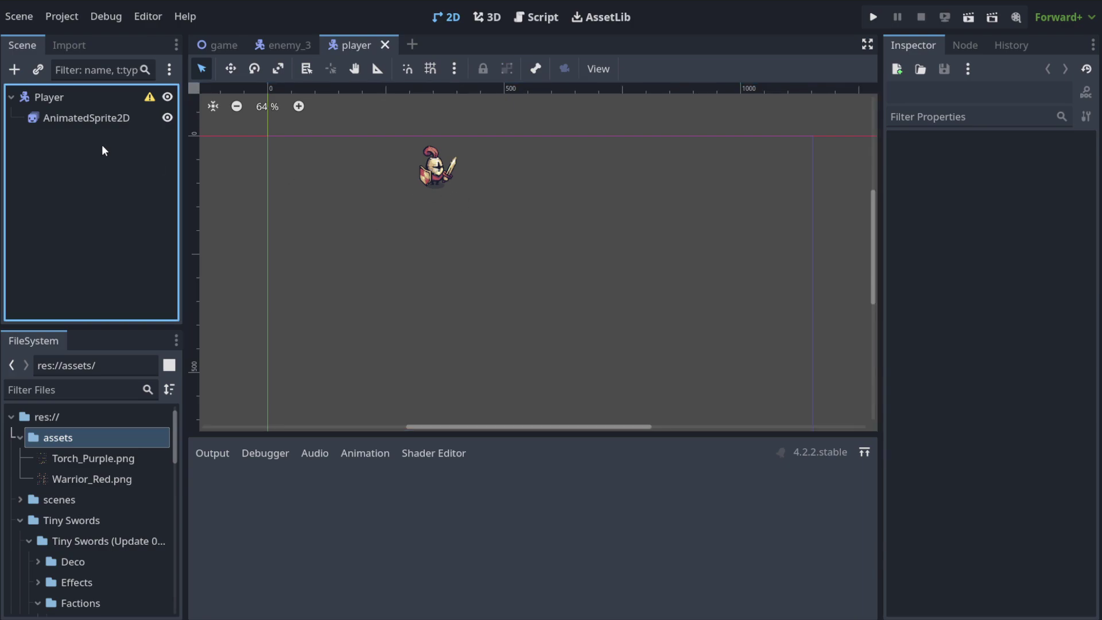
pyautogui.click(218, 45)
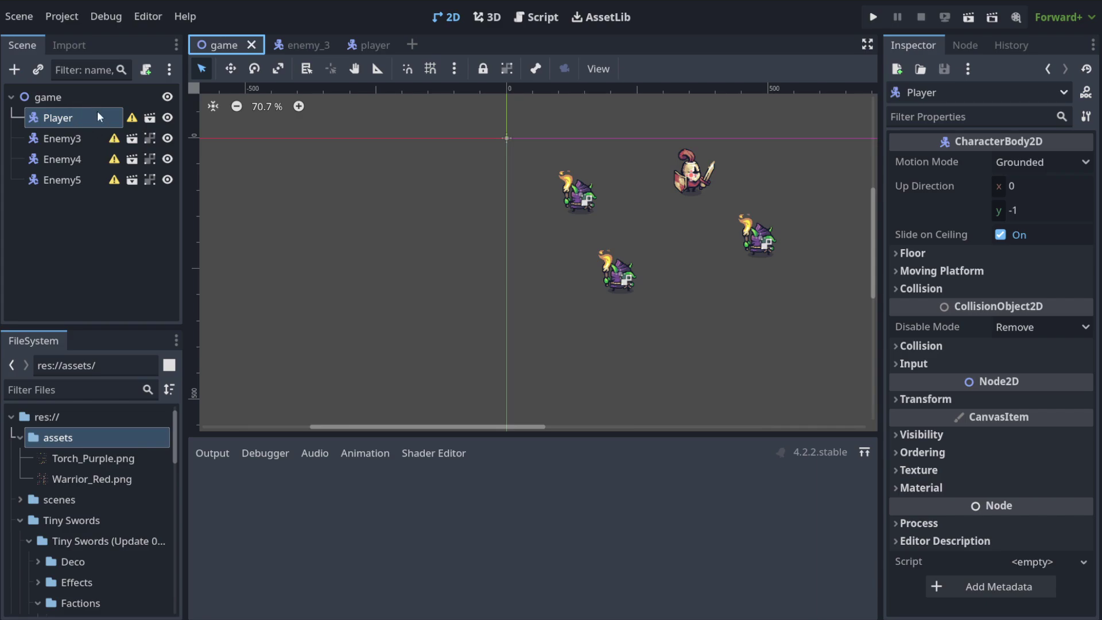
pyautogui.click(372, 43)
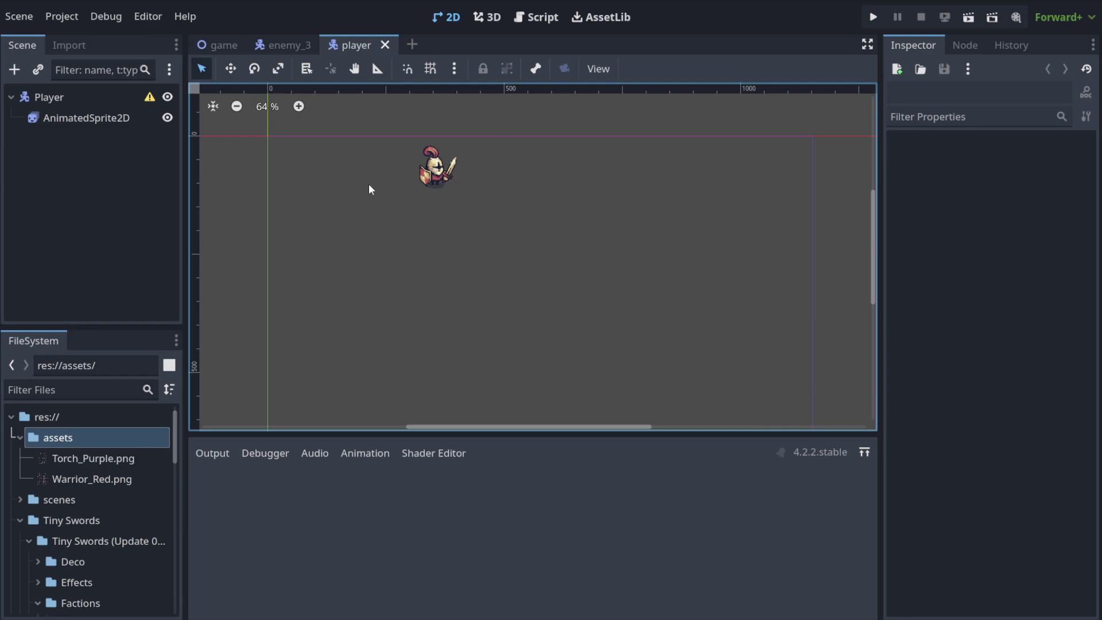
pyautogui.moveTo(437, 168); pyautogui.dragTo(425, 190)
pyautogui.click(434, 170)
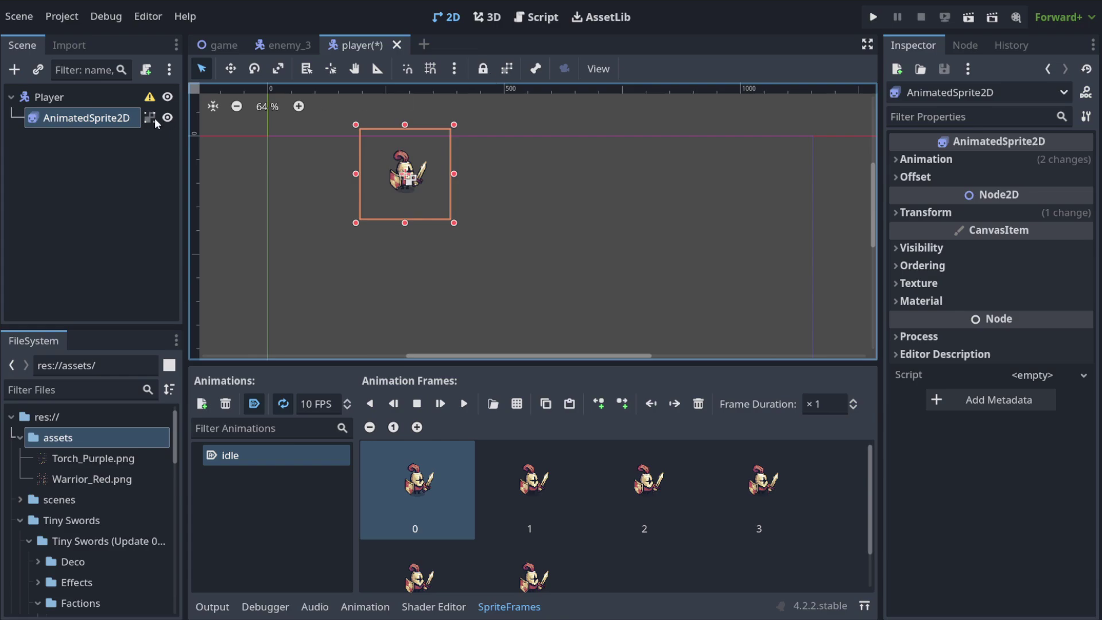
# Step: Move the knight sprite to the player scene's origin and save the player scene
pyautogui.click(115, 101)
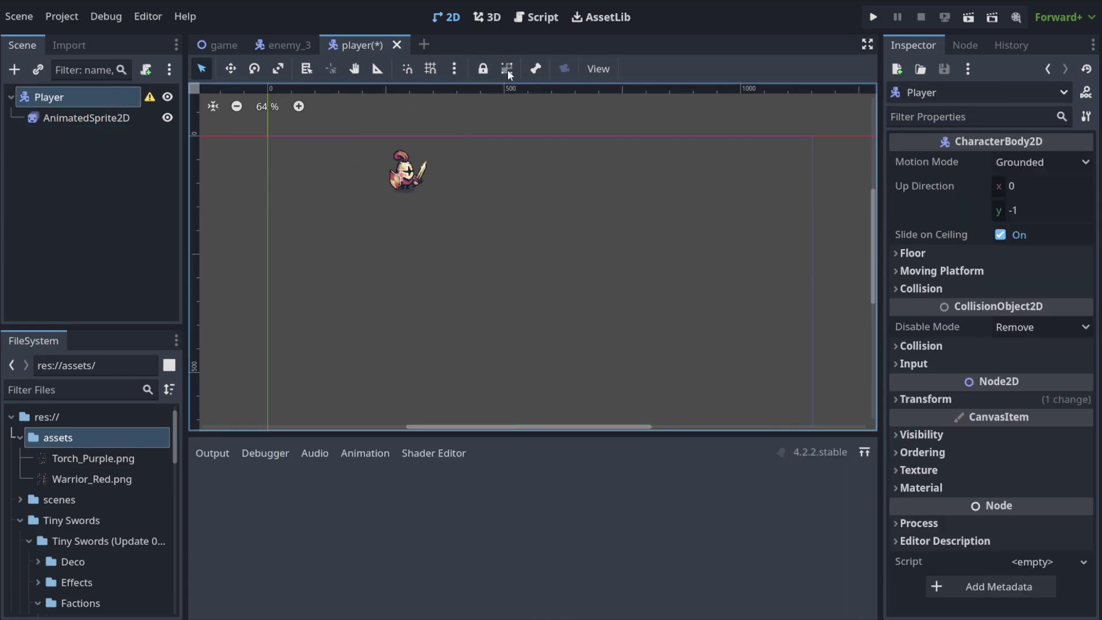
pyautogui.moveTo(388, 171); pyautogui.dragTo(250, 139)
pyautogui.hotkey('ctrl', 's')
pyautogui.click(218, 44)
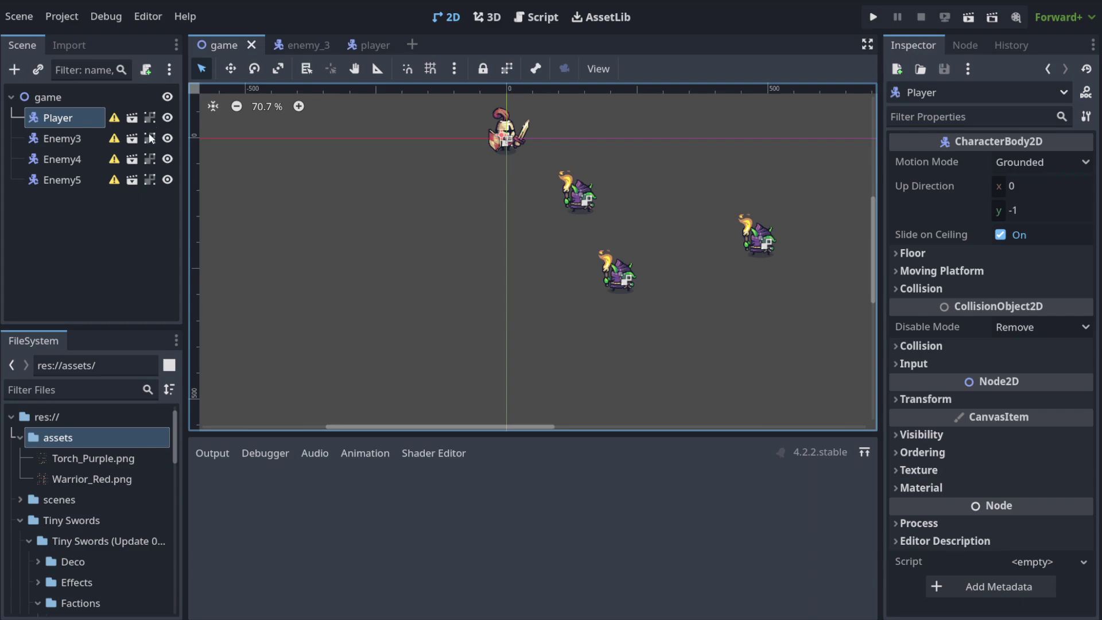
pyautogui.click(353, 44)
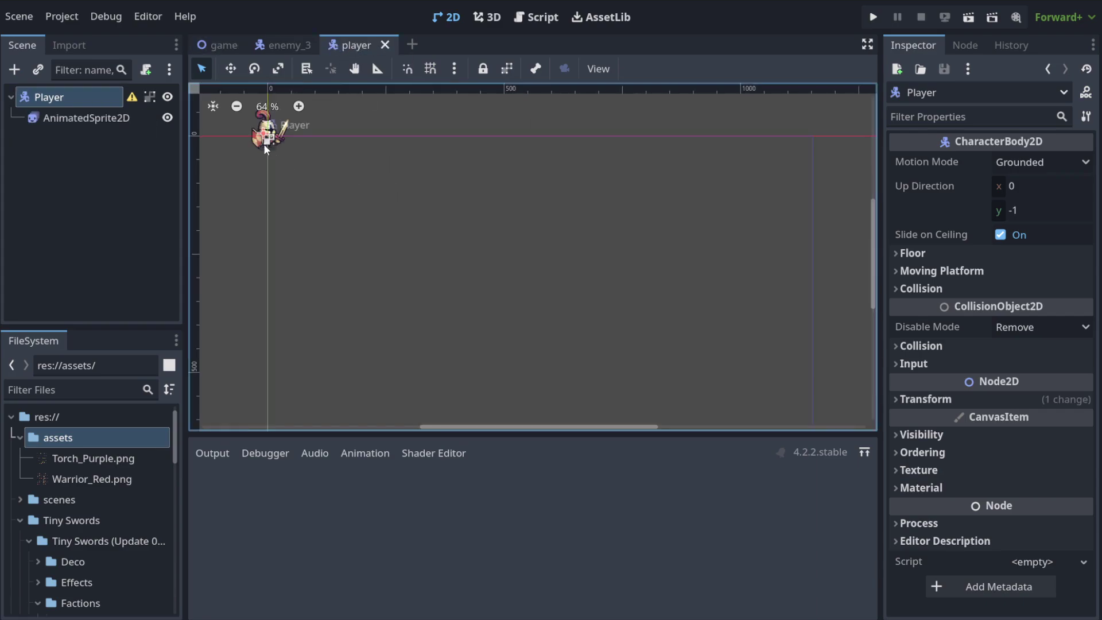
pyautogui.scroll(-5, 268, 144)
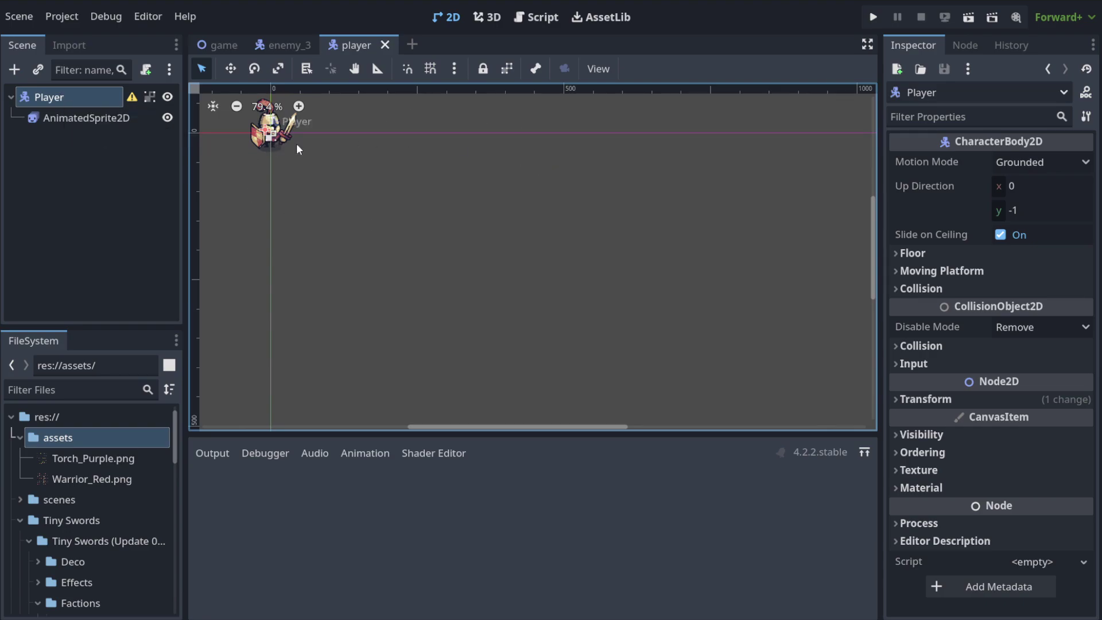
pyautogui.click(210, 44)
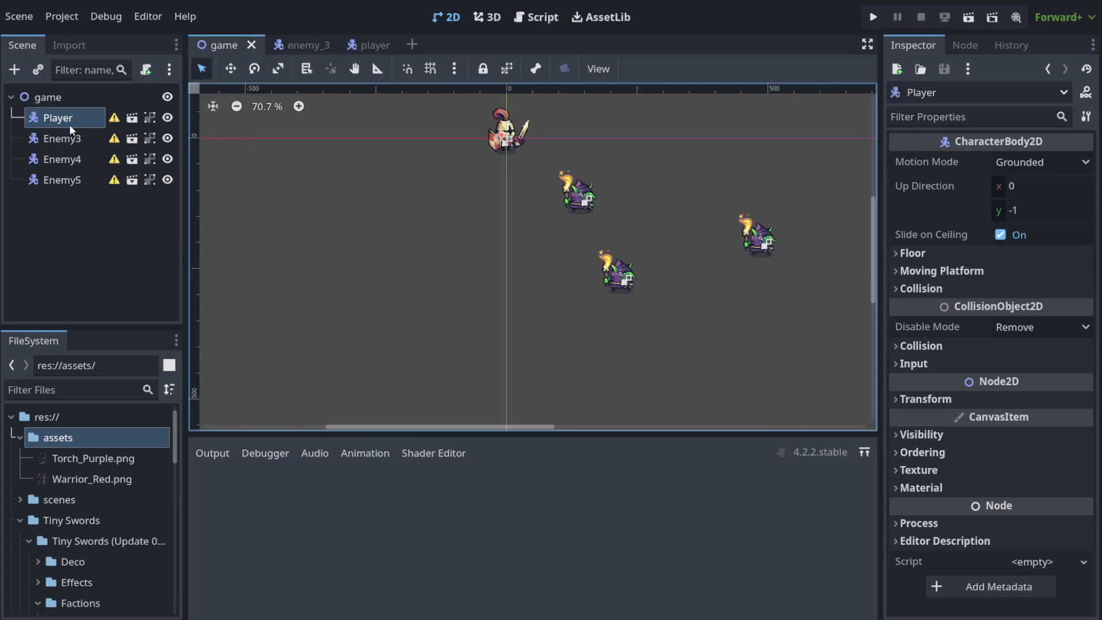
pyautogui.click(373, 48)
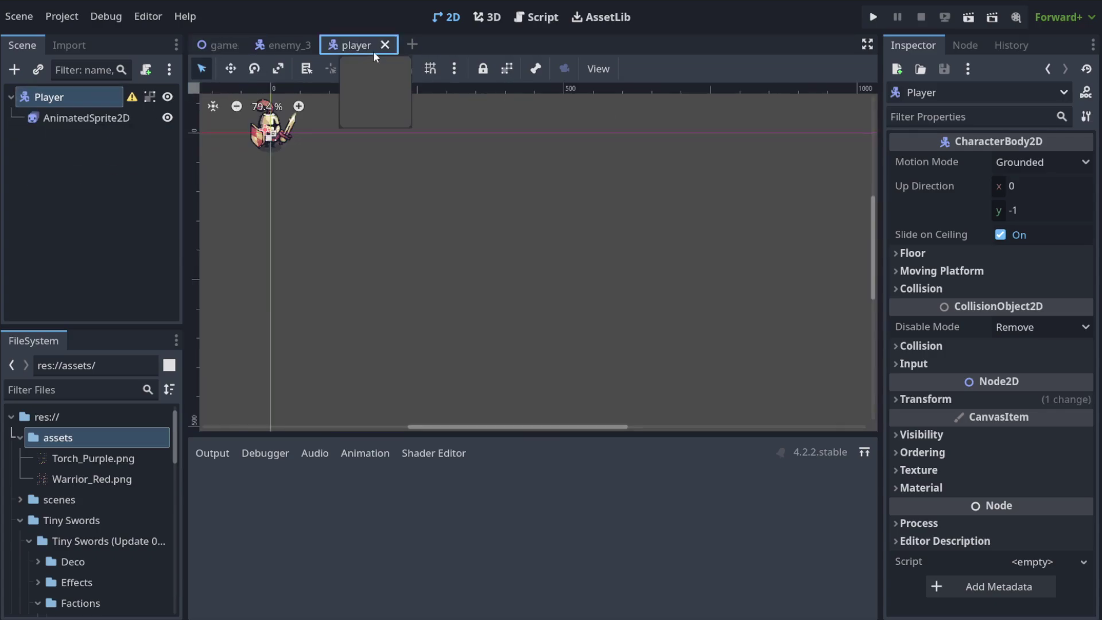
pyautogui.click(222, 51)
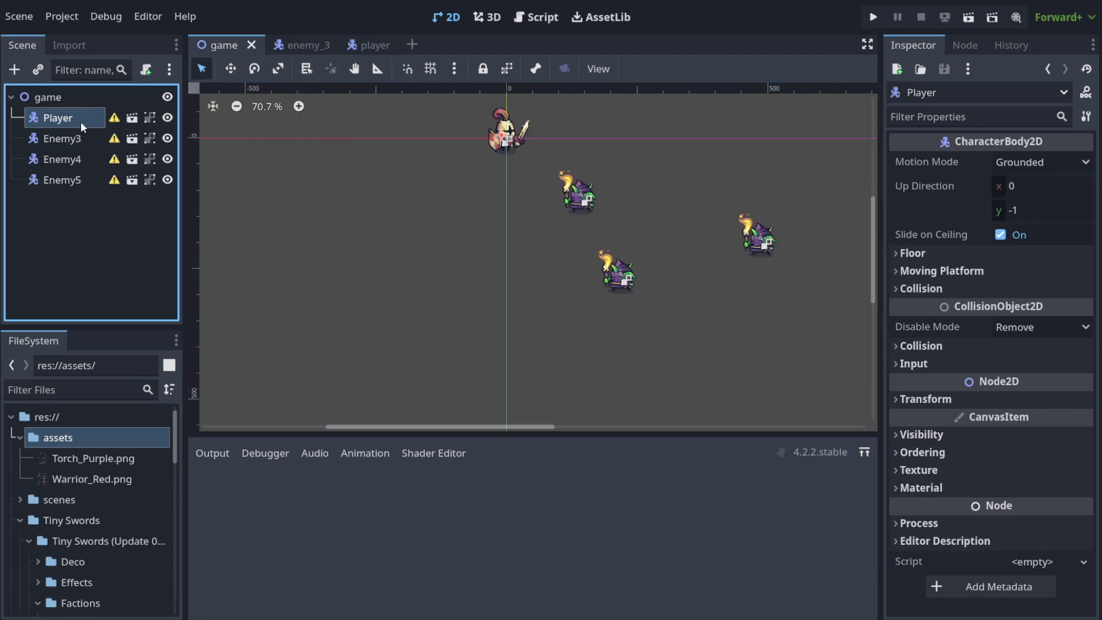
pyautogui.hotkey('ctrl', 'd')
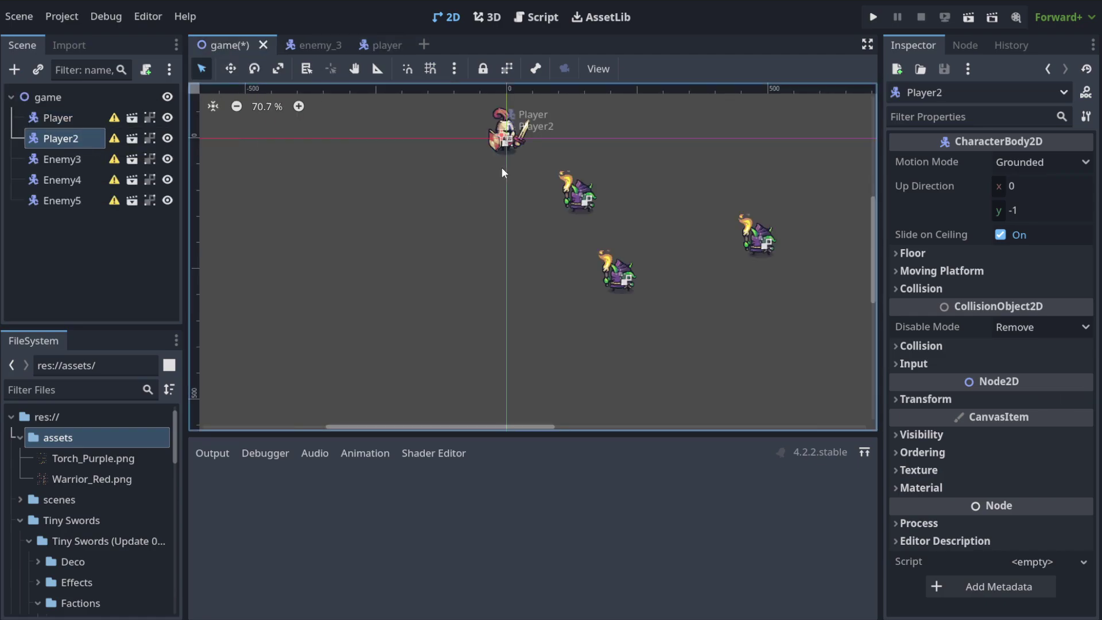
pyautogui.rightClick(73, 124)
pyautogui.click(63, 140)
pyautogui.click(63, 141)
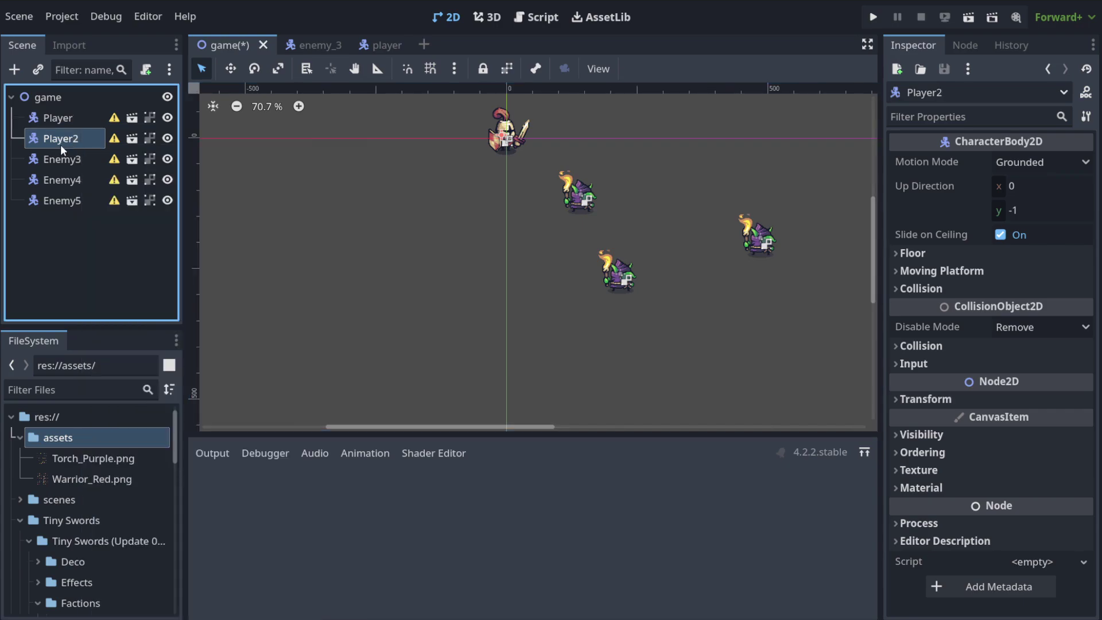
pyautogui.rightClick(77, 139)
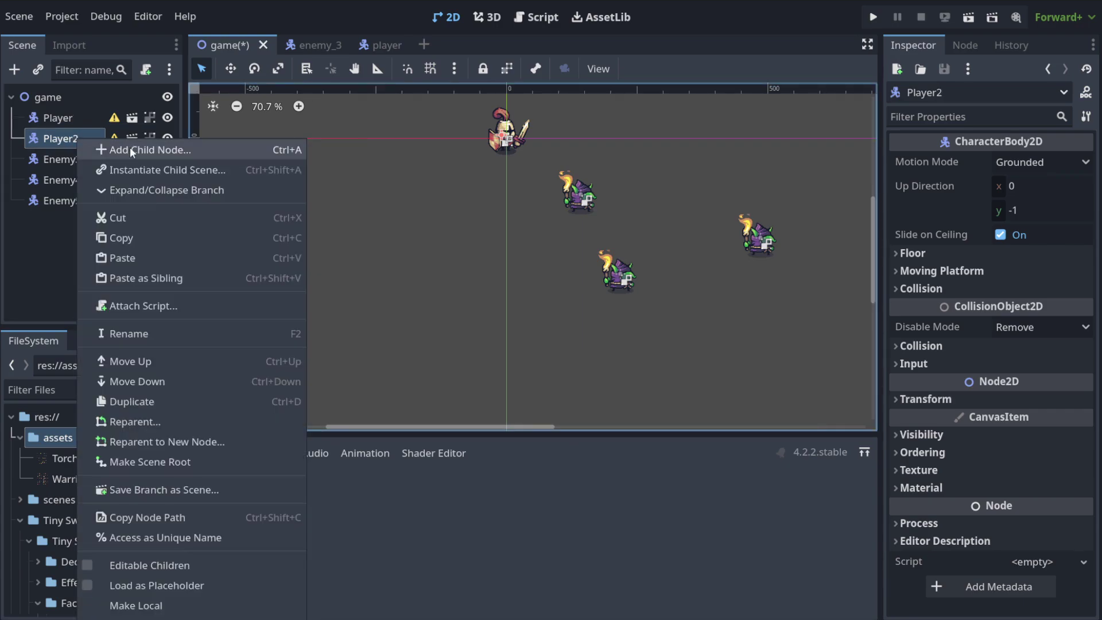
pyautogui.click(68, 142)
pyautogui.press('Delete')
pyautogui.hotkey('ctrl', 's')
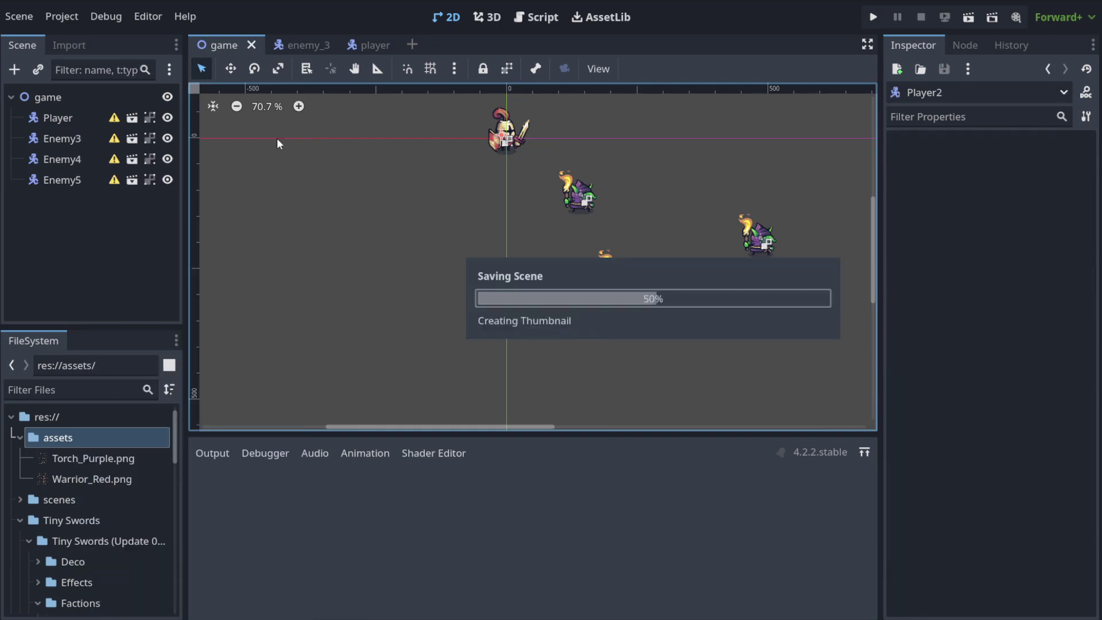
pyautogui.click(359, 47)
pyautogui.click(326, 46)
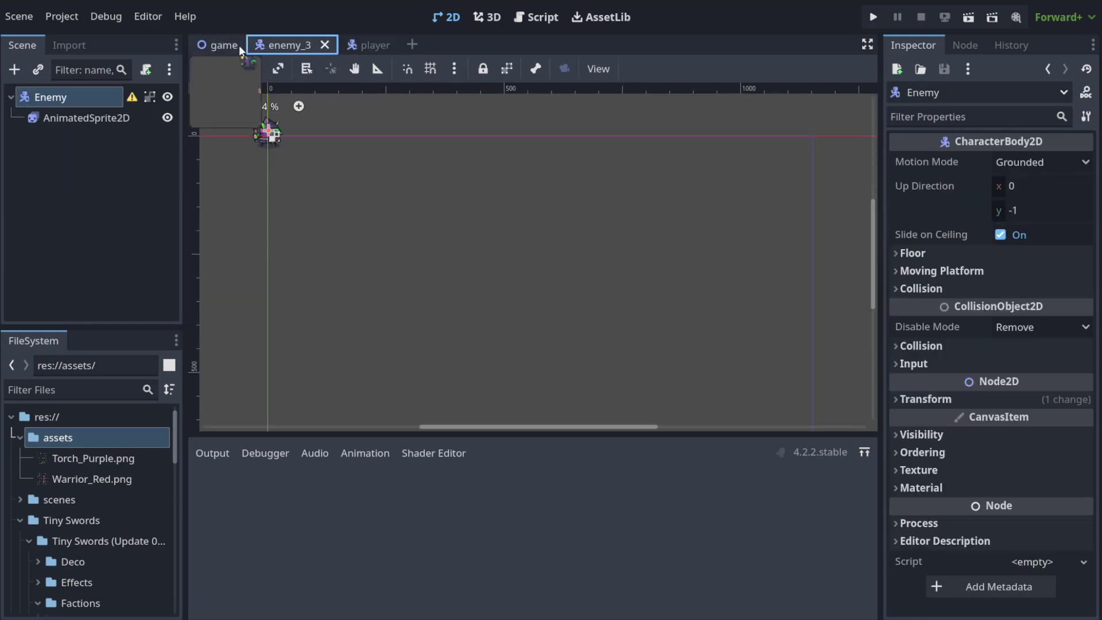
pyautogui.click(221, 48)
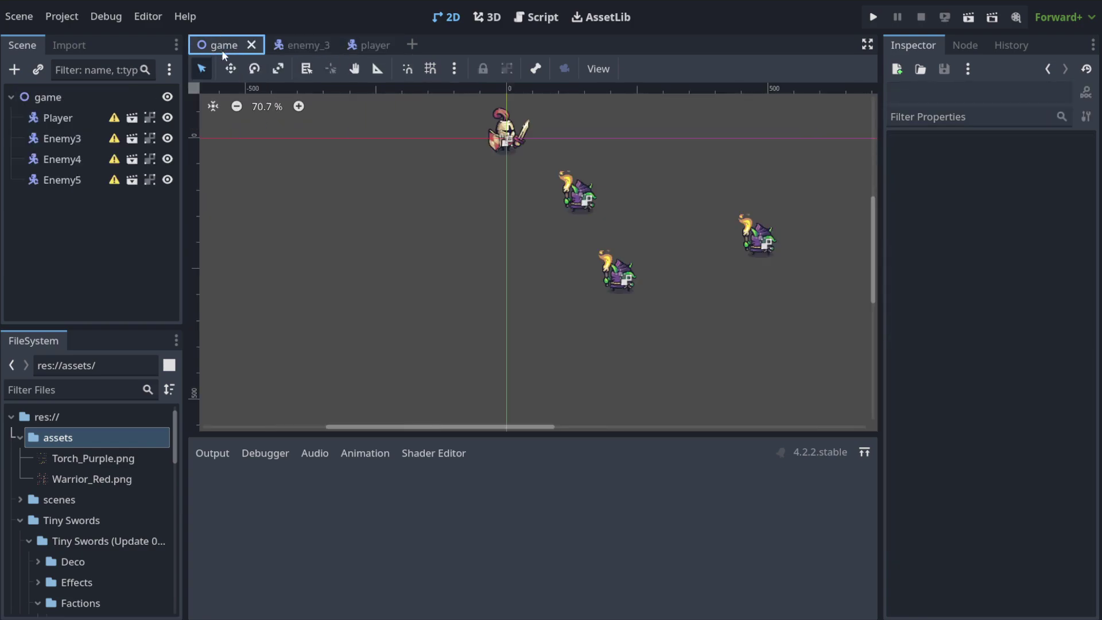
pyautogui.click(535, 21)
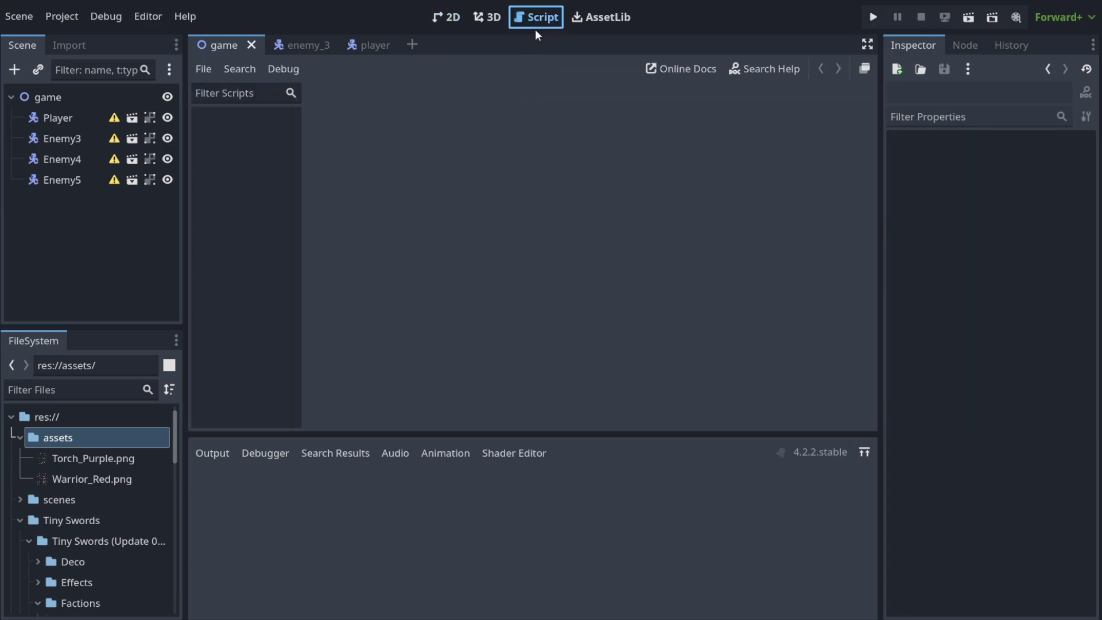
pyautogui.click(444, 18)
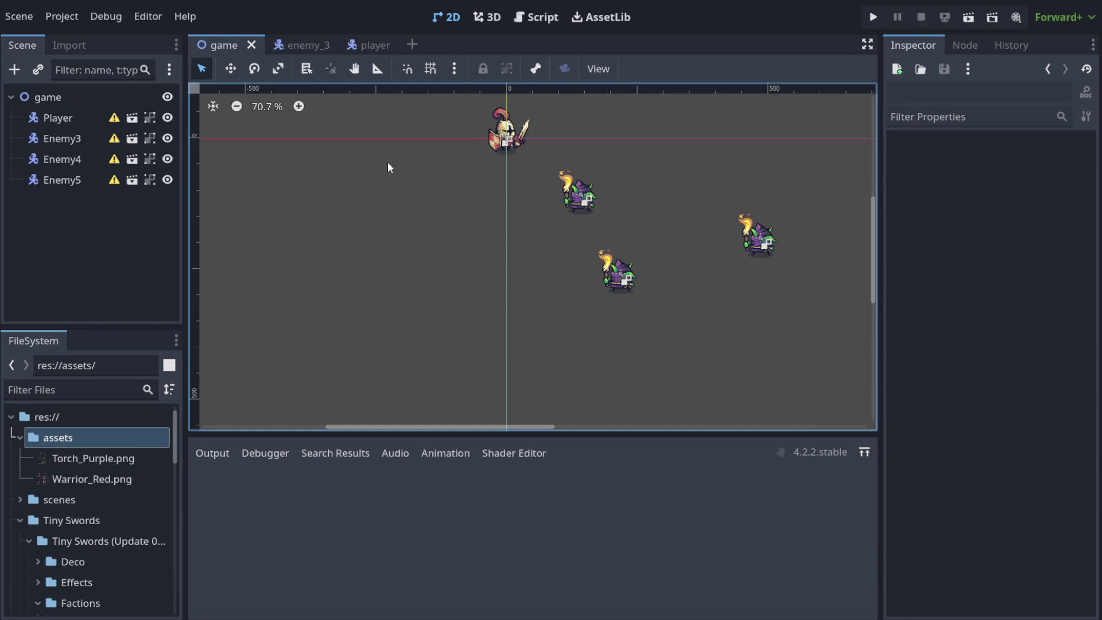
pyautogui.scroll(-1, 591, 233)
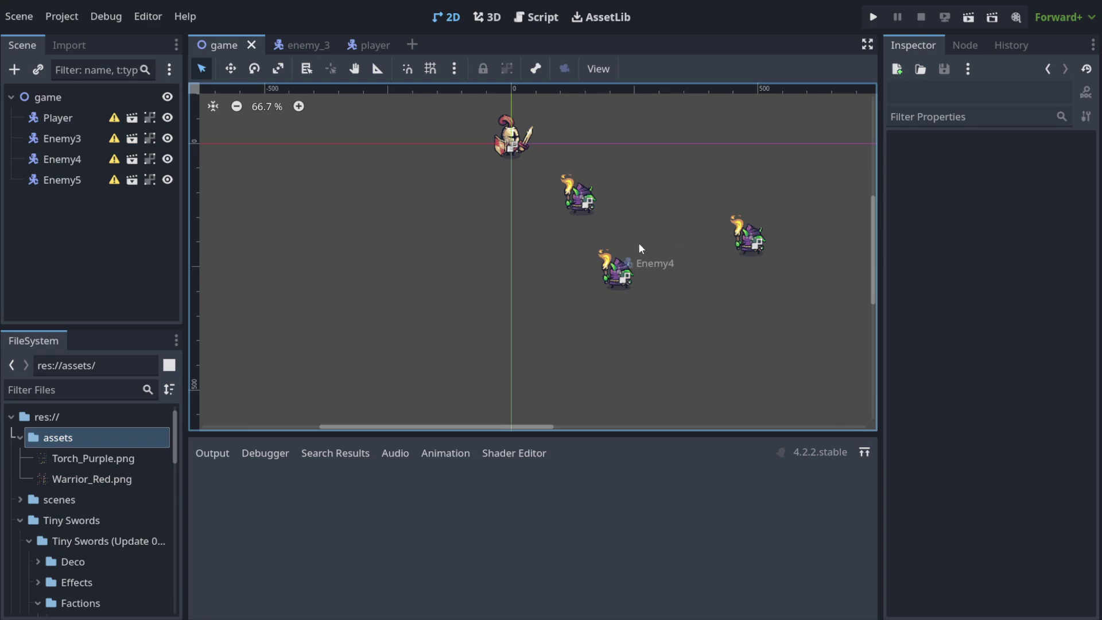
pyautogui.scroll(5, 546, 243)
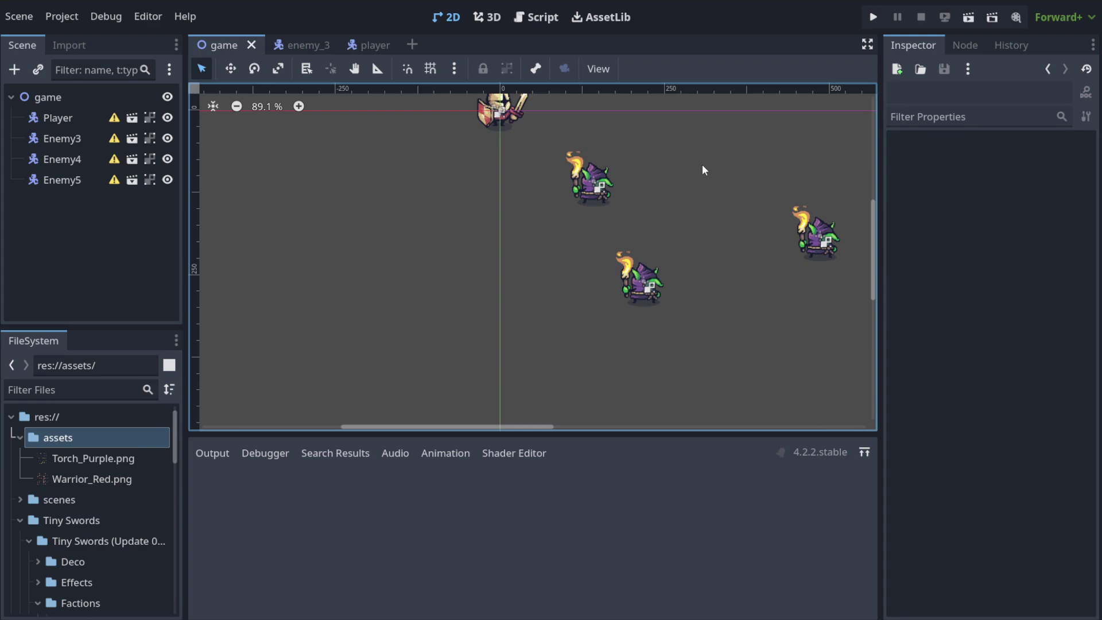
pyautogui.scroll(-2, 685, 188)
pyautogui.scroll(1, 686, 188)
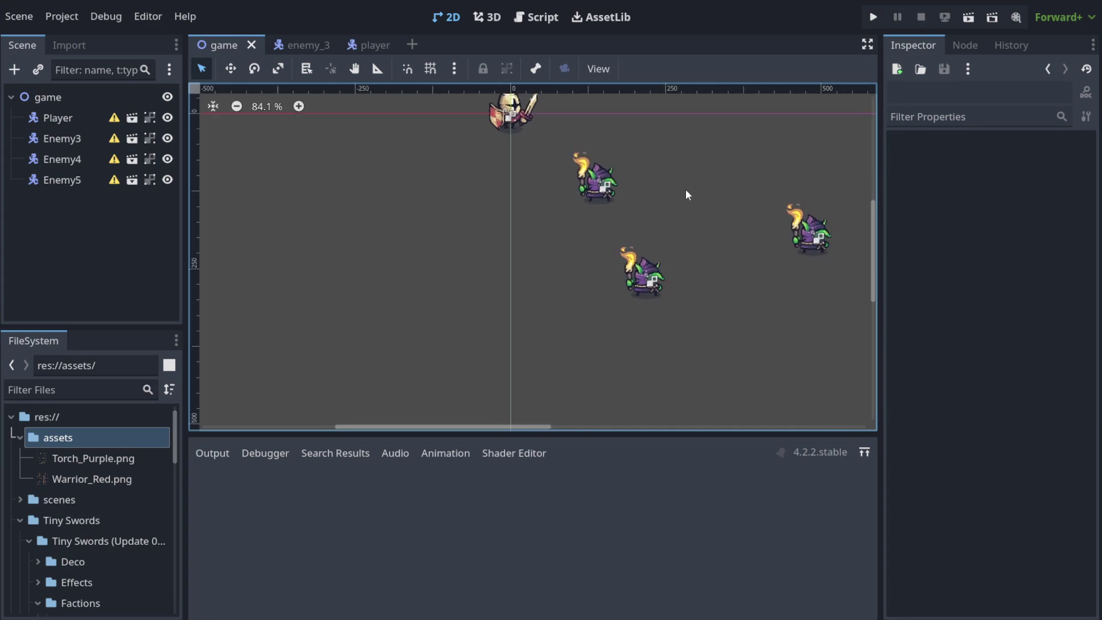
pyautogui.scroll(-3, 685, 188)
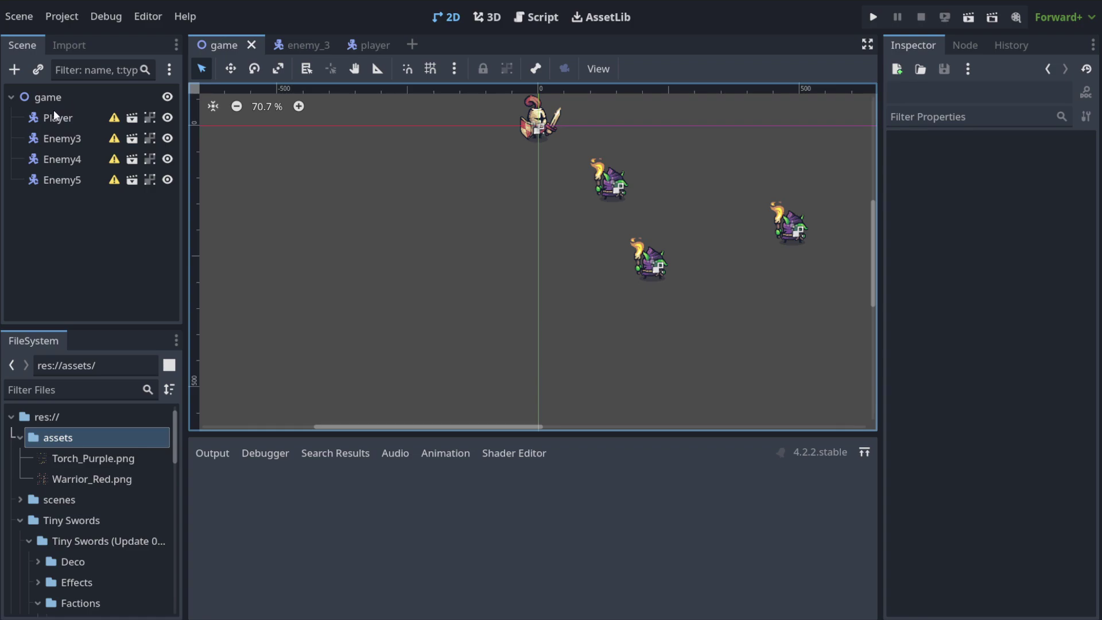
# Step: Expand the scenes folder to check enemy_3.tscn, game.tscn and player.tscn, then collapse it
pyautogui.click(19, 502)
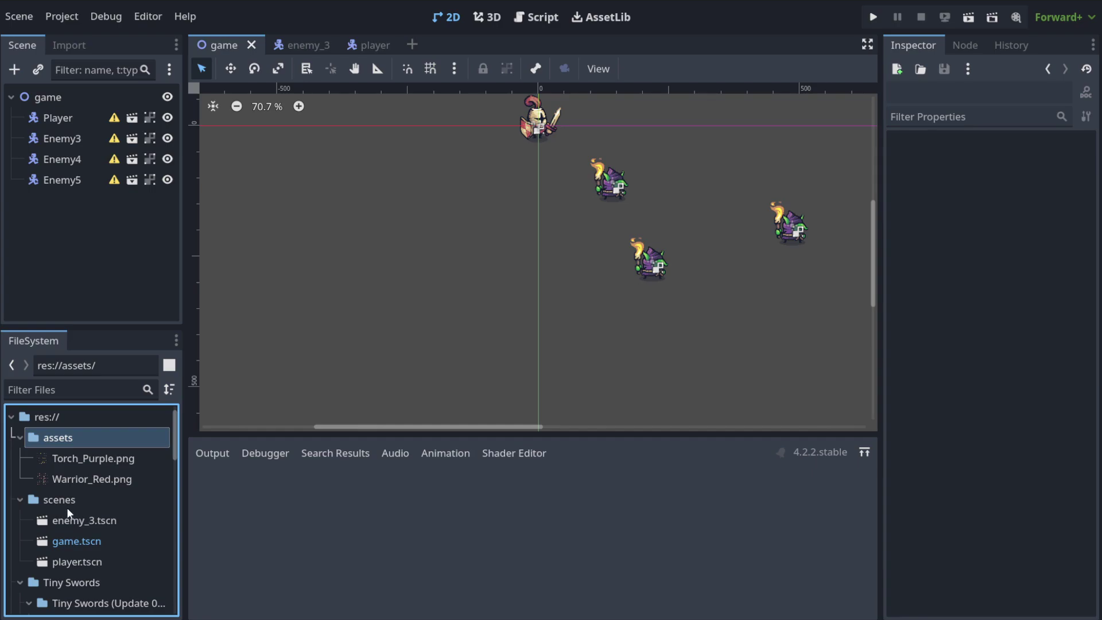
pyautogui.click(22, 502)
pyautogui.click(22, 502)
pyautogui.click(19, 499)
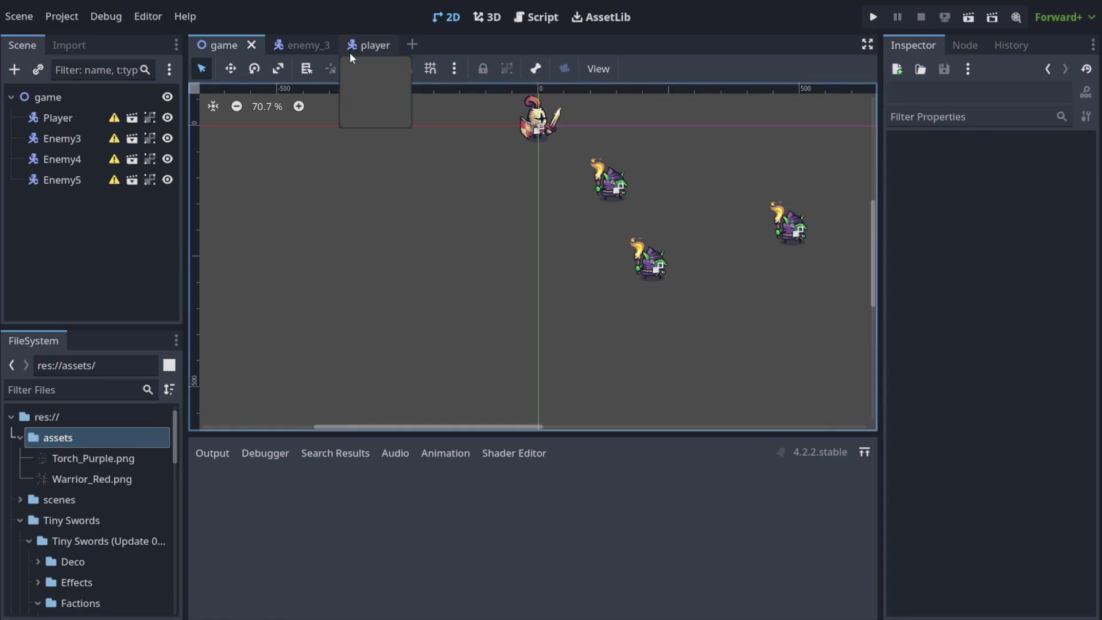
# Step: Switch to the player scene and back to the game scene, then browse res:// in FileSystem
pyautogui.click(370, 44)
pyautogui.click(222, 45)
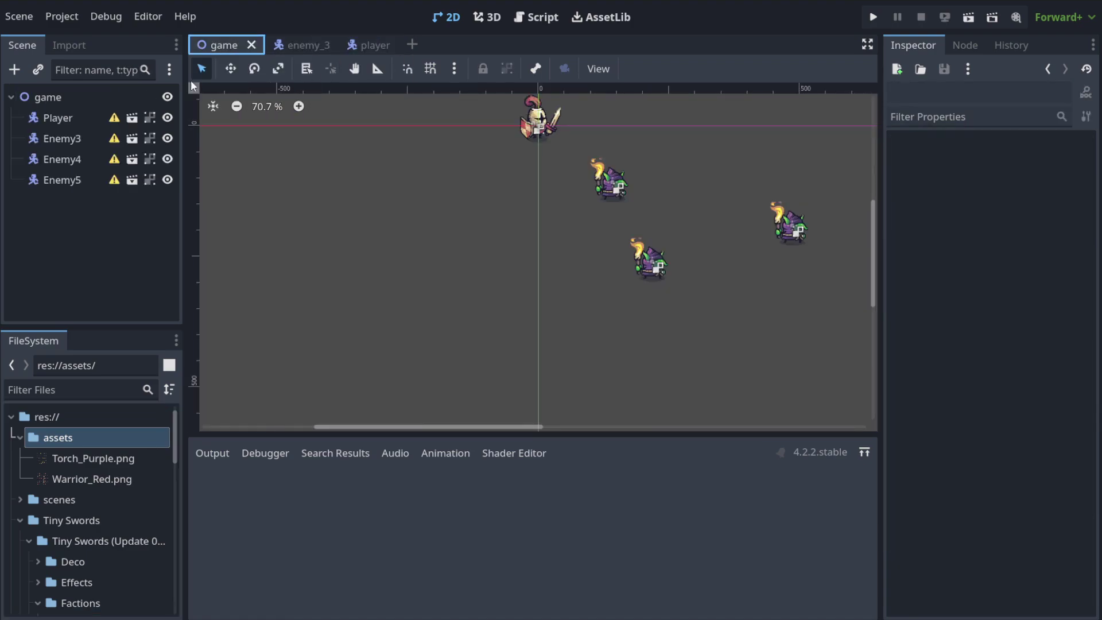
pyautogui.click(42, 423)
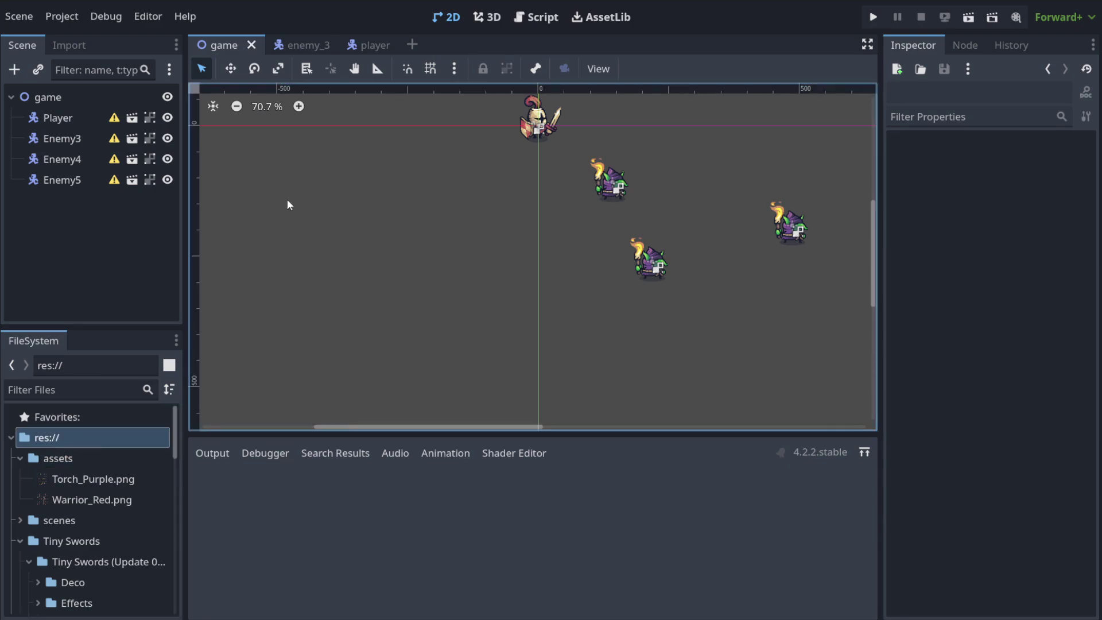
pyautogui.click(97, 222)
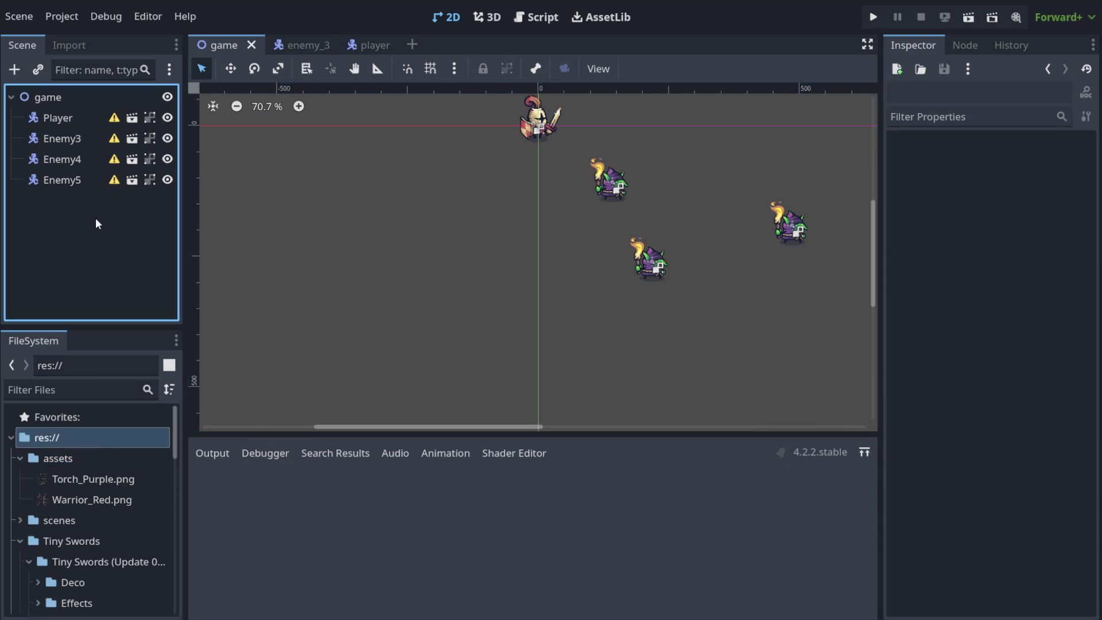